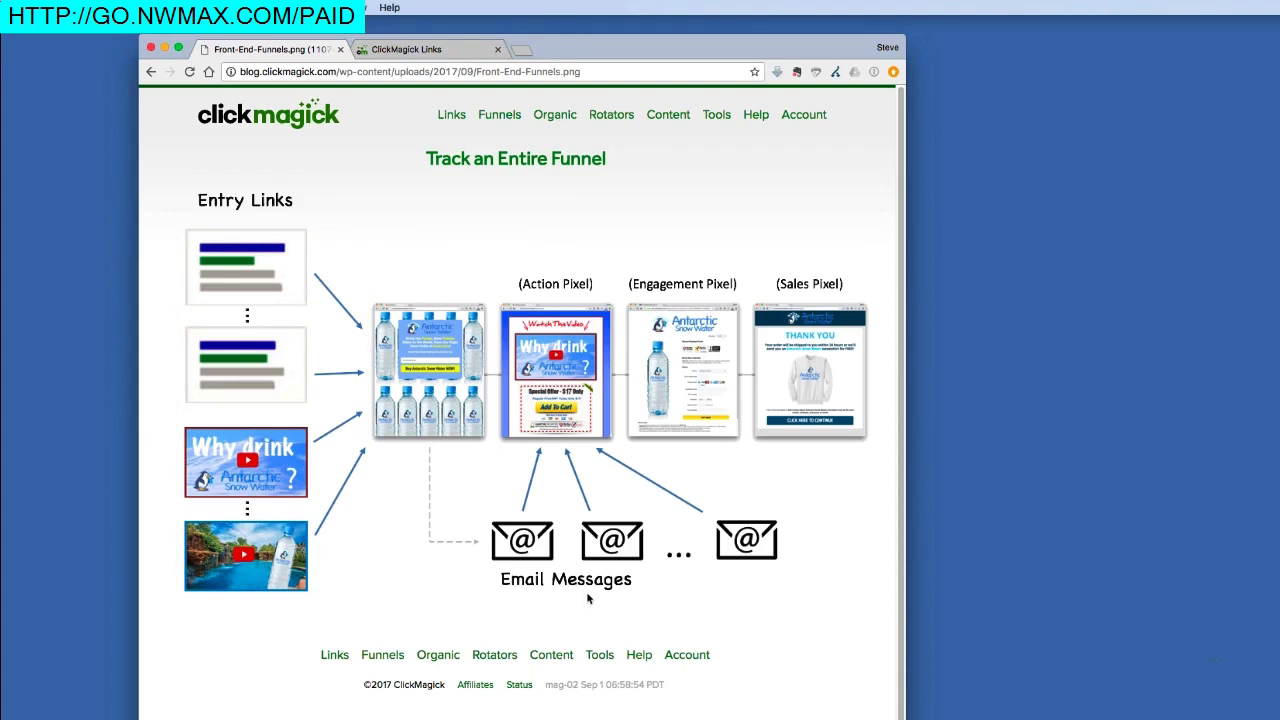
- Highlight the Email Messages label on the funnel diagram, then return to the tracking links page
{"action": "left_click_drag", "start_coordinate": [502, 589], "coordinate": [545, 594]}
{"action": "left_click_drag", "start_coordinate": [502, 592], "coordinate": [543, 591]}
{"action": "left_click", "coordinate": [456, 55]}
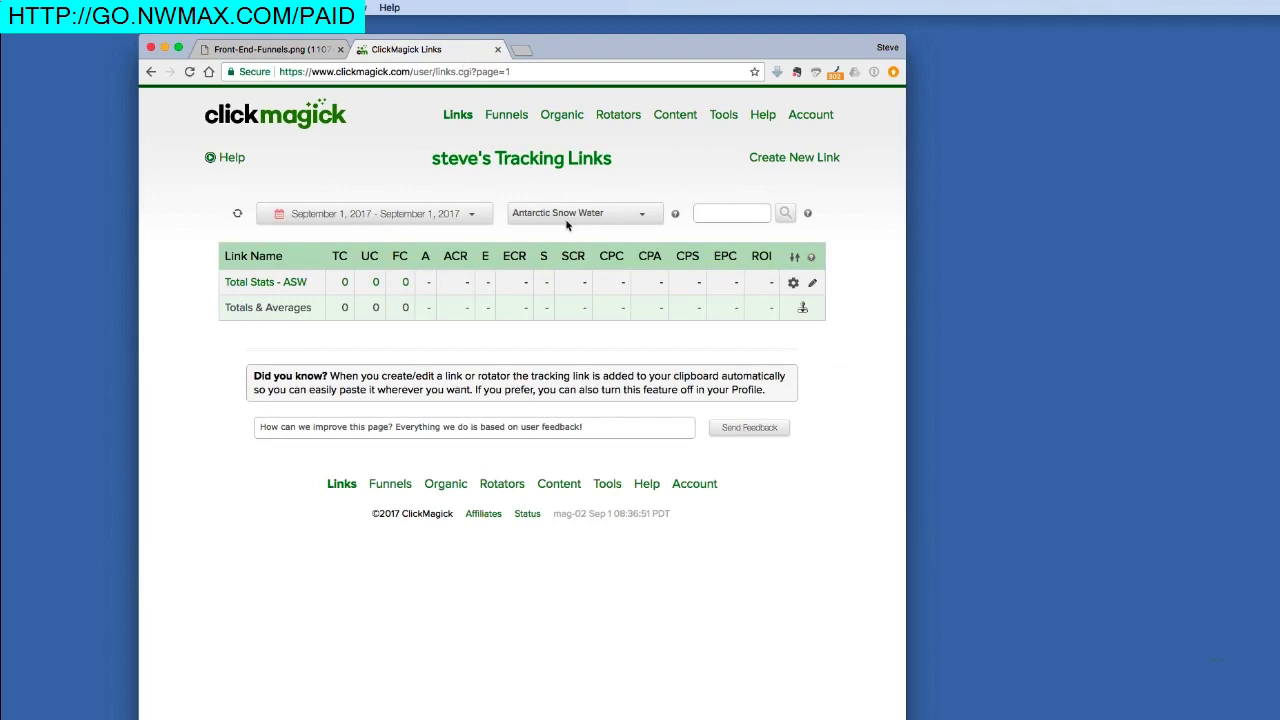
{"action": "left_click", "coordinate": [676, 215]}
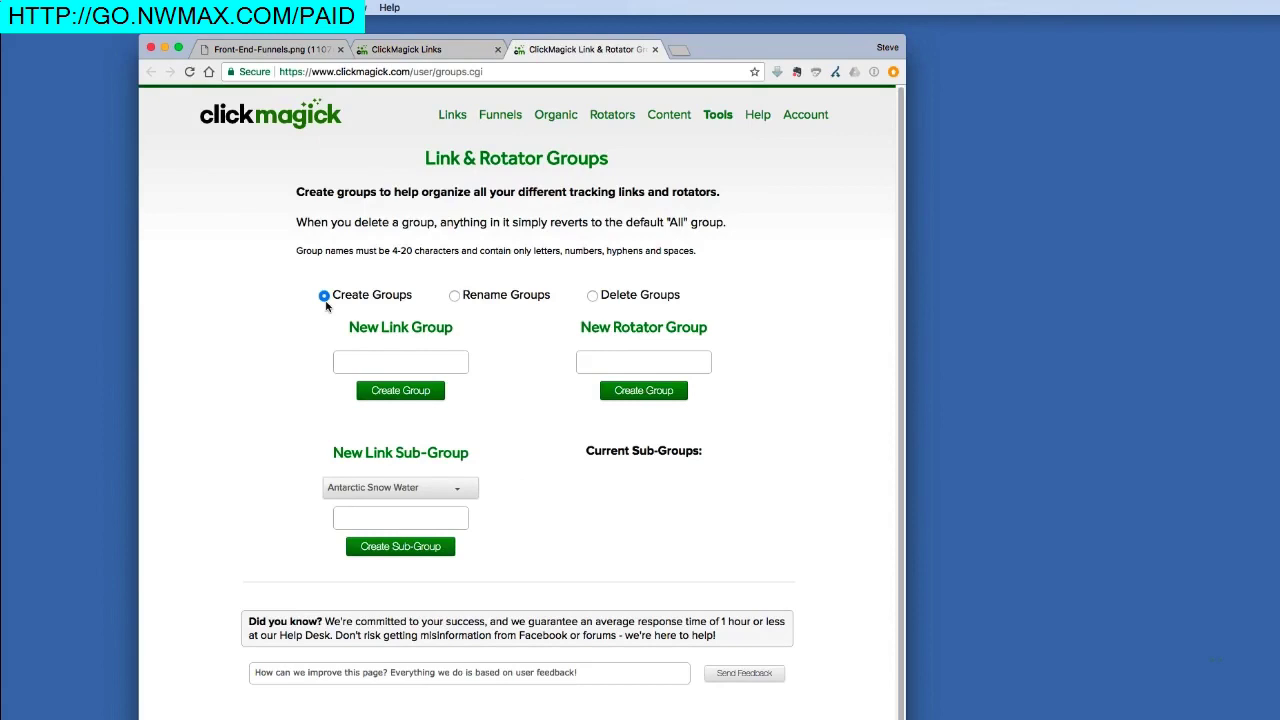
{"action": "left_click", "coordinate": [368, 368]}
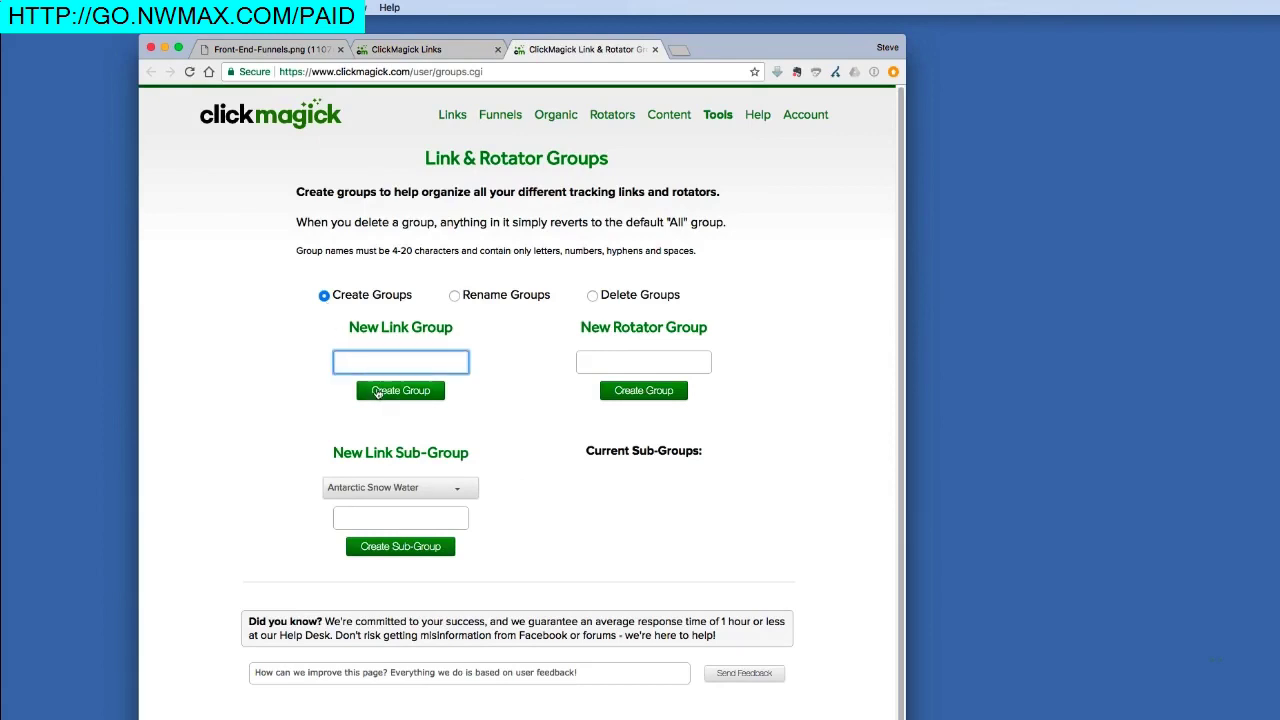
{"action": "left_click", "coordinate": [653, 50]}
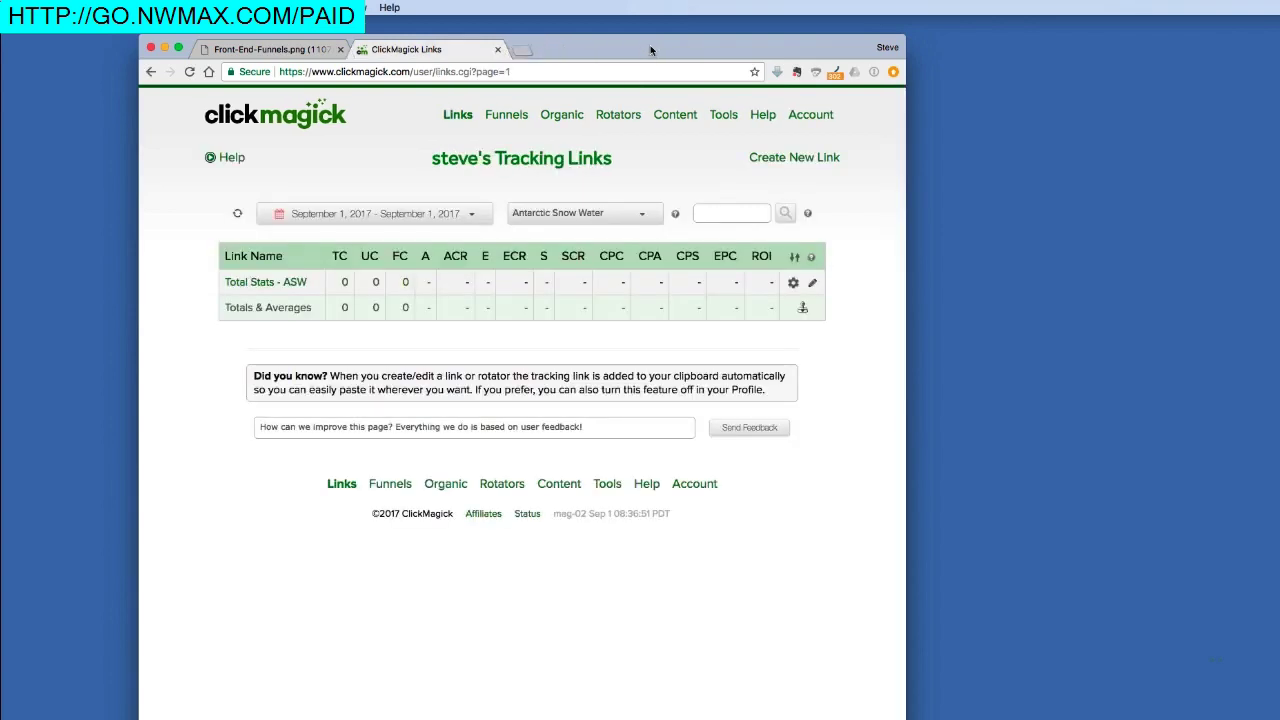
- Expand the Total Stats - ASW link's settings and reveal its advanced settings
{"action": "left_click", "coordinate": [265, 284]}
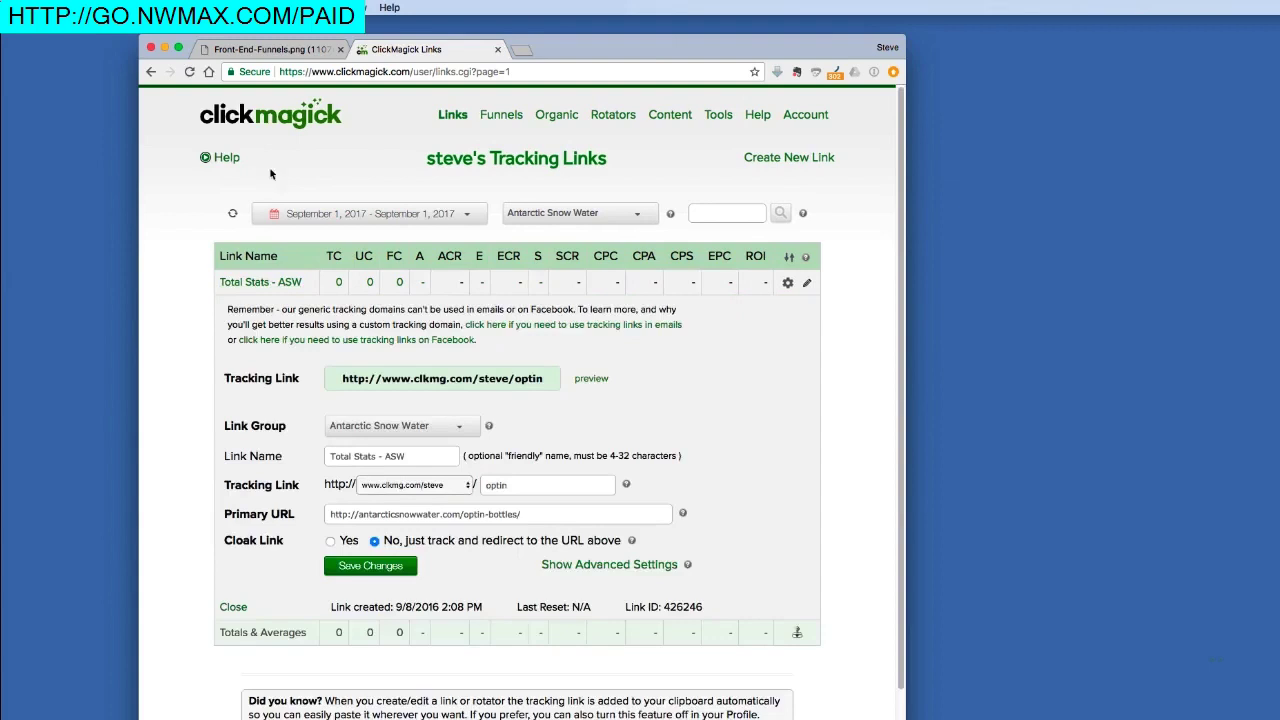
{"action": "left_click", "coordinate": [275, 52]}
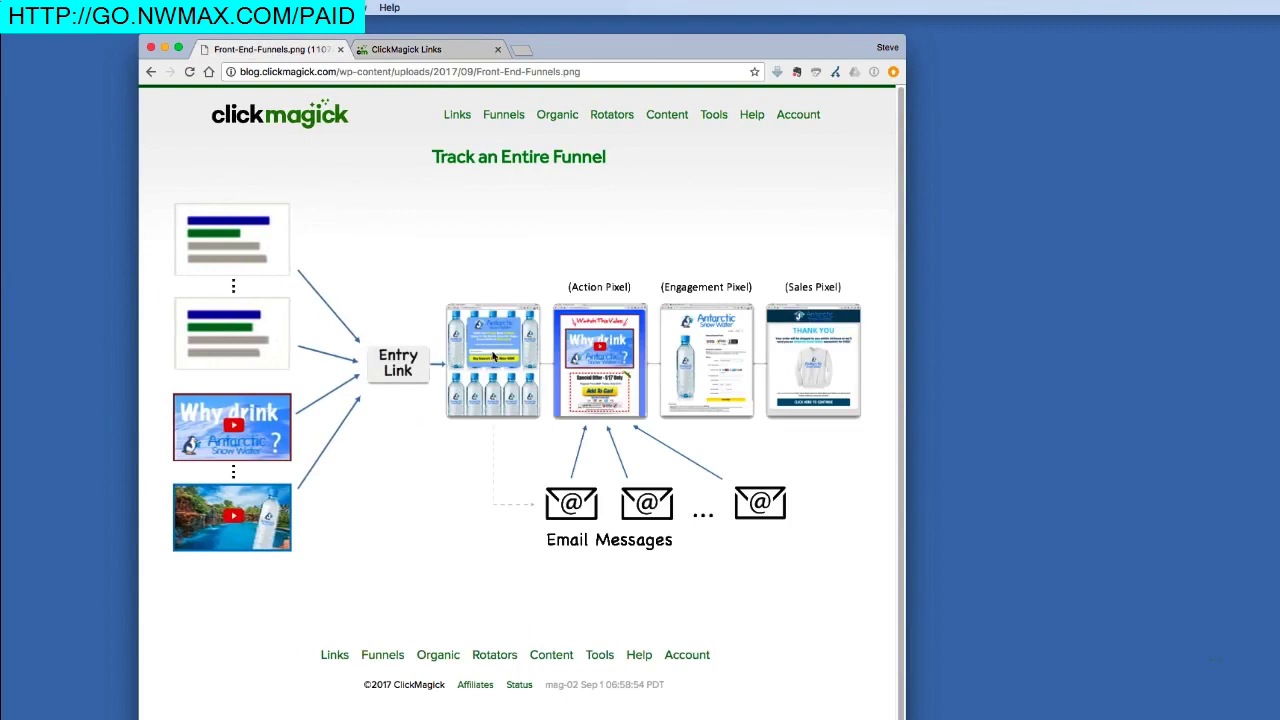
{"action": "left_click", "coordinate": [452, 51]}
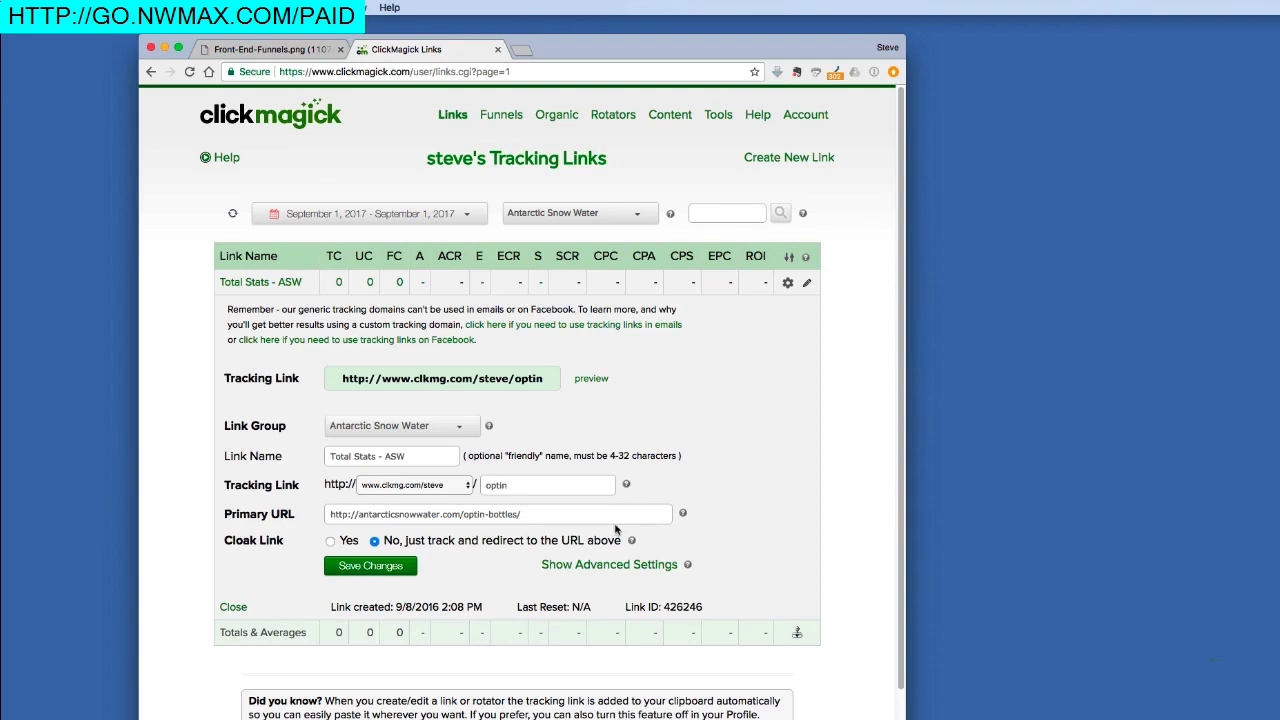
{"action": "left_click", "coordinate": [608, 566]}
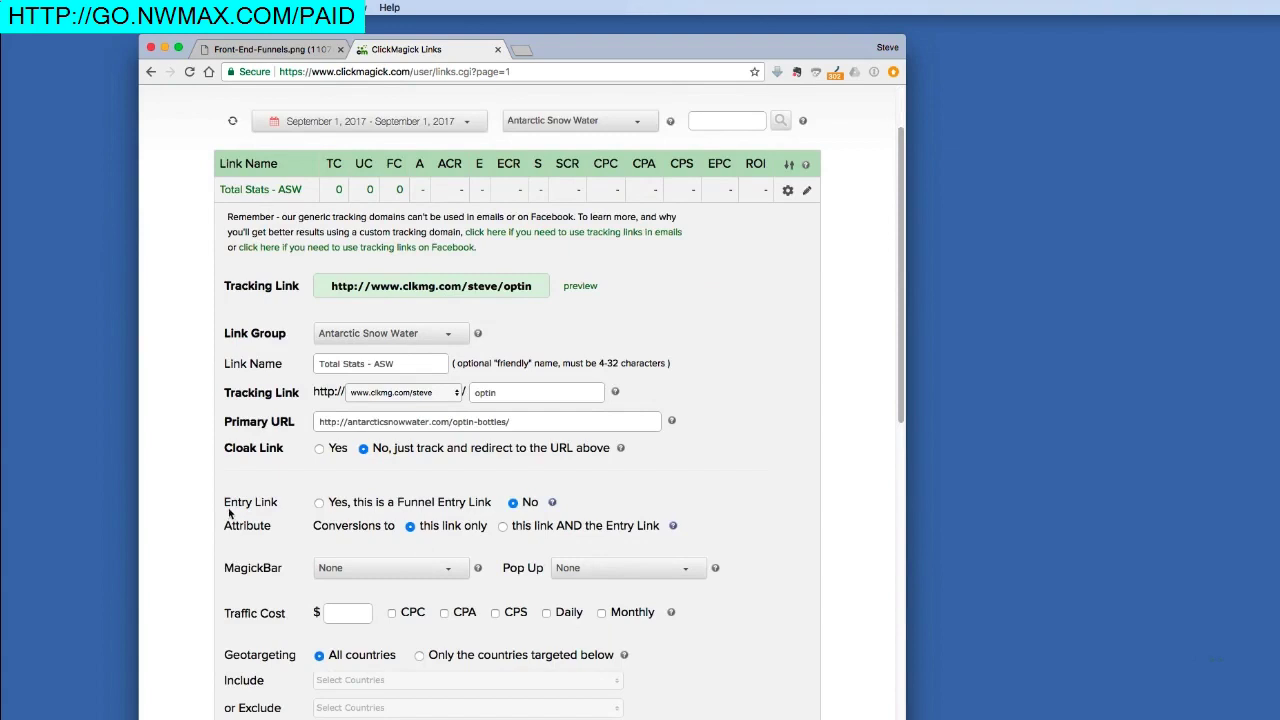
- Mark Total Stats - ASW as a funnel entry link and save the change
{"action": "left_click", "coordinate": [319, 502]}
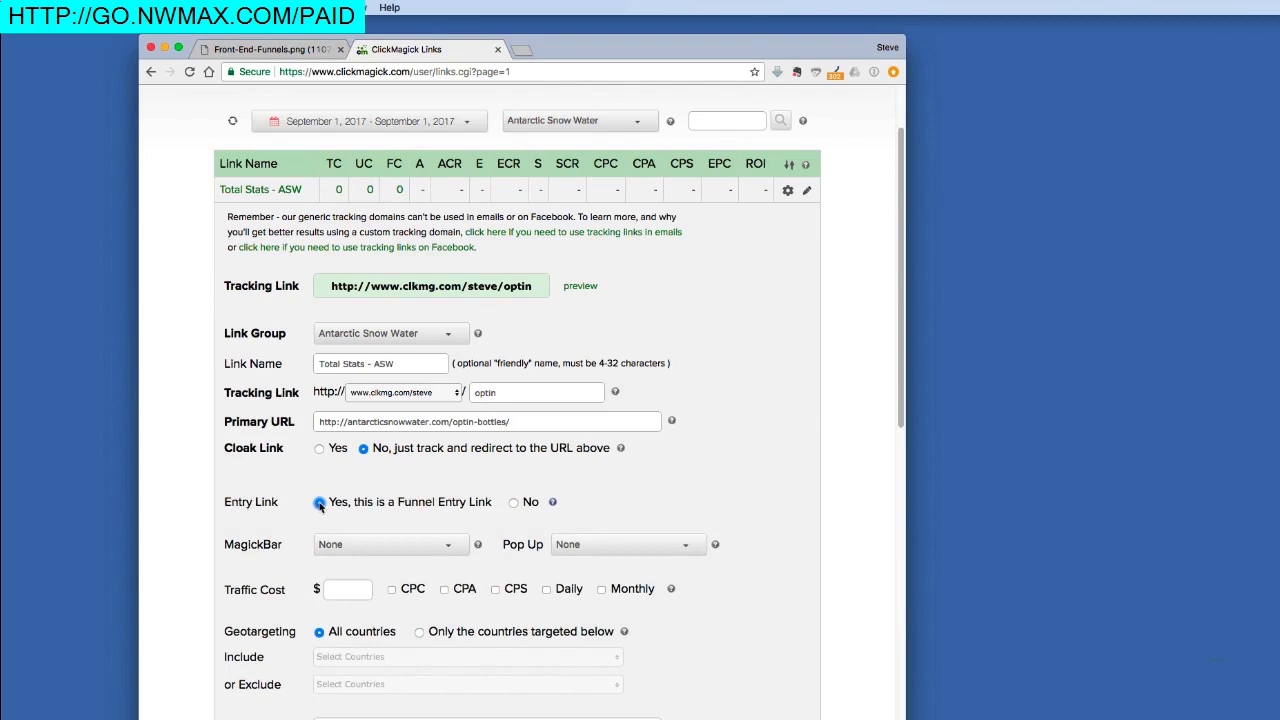
{"action": "scroll", "coordinate": [319, 504], "scroll_direction": "down", "scroll_amount": 10}
{"action": "left_click", "coordinate": [366, 495]}
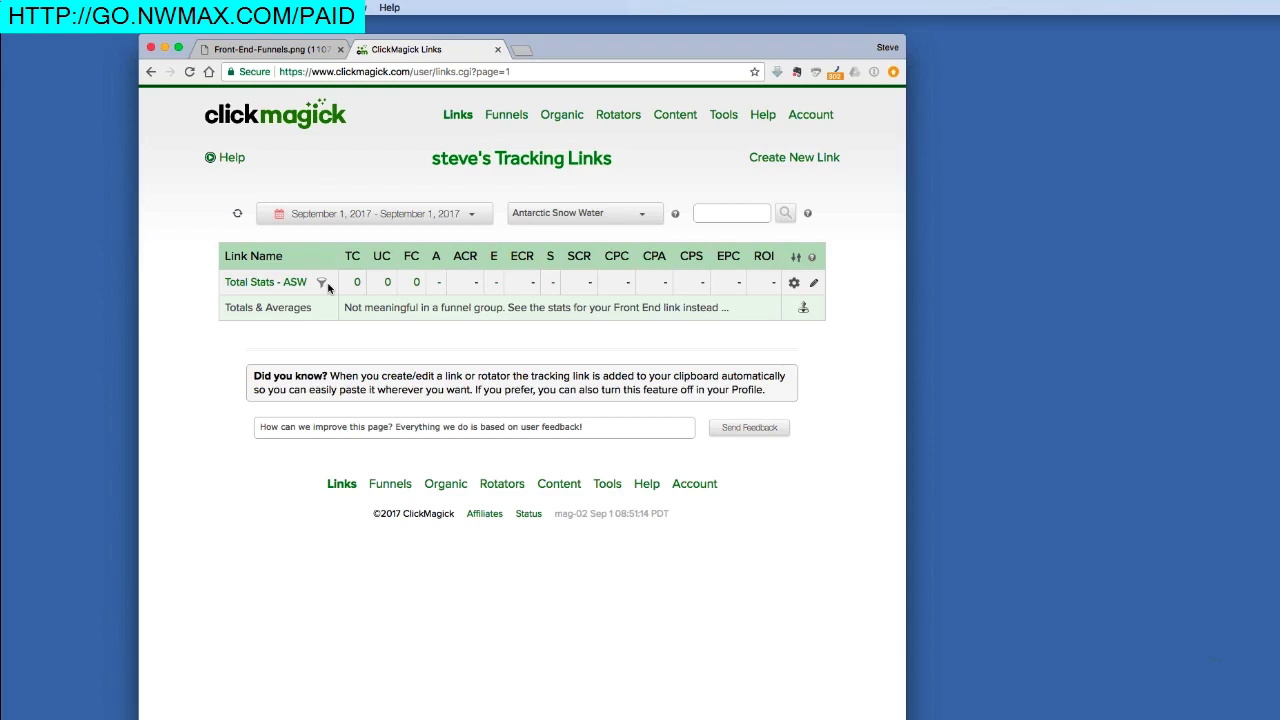
- Open Link & Rotator Groups management in a new tab from the link group help icon
{"action": "left_click", "coordinate": [298, 50]}
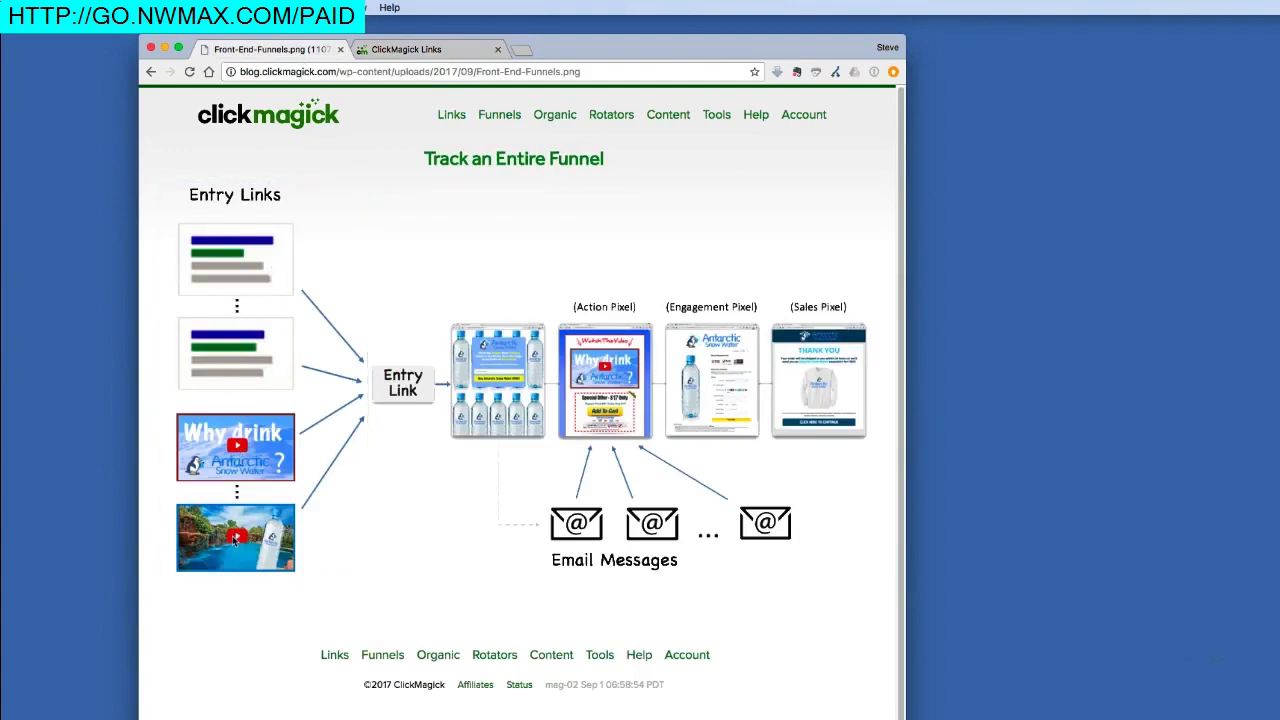
{"action": "left_click", "coordinate": [388, 50]}
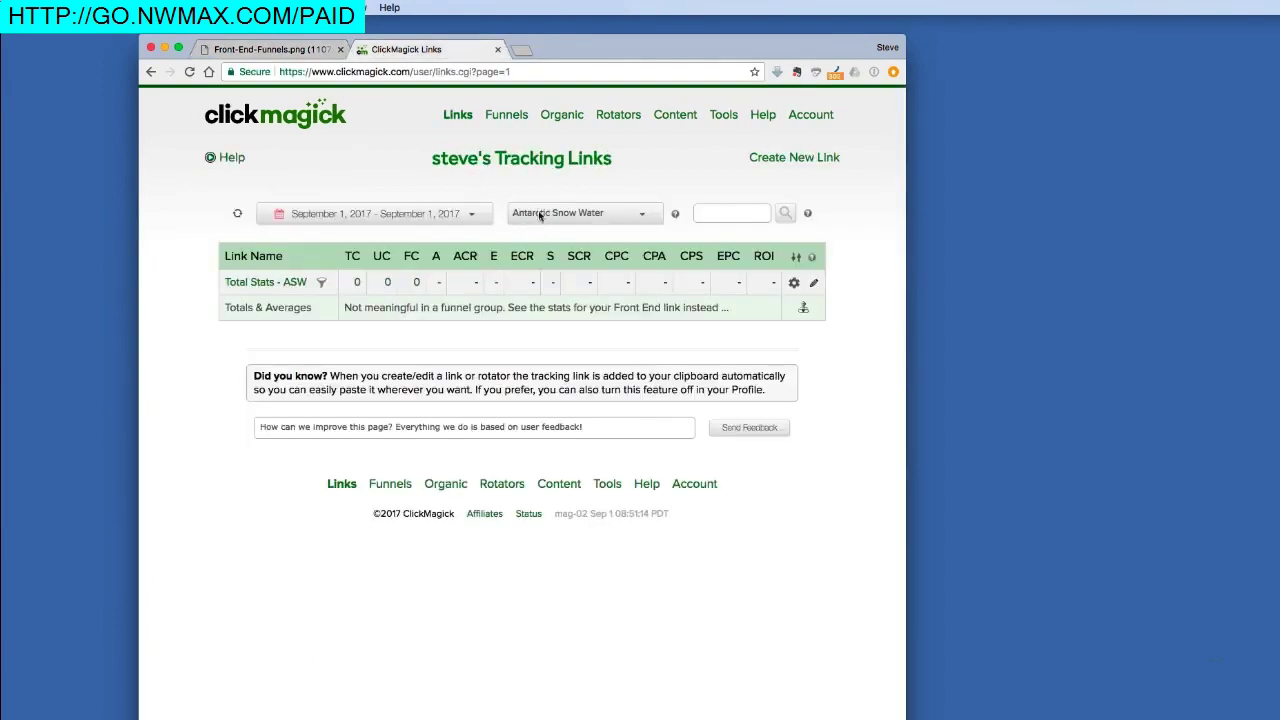
{"action": "left_click", "coordinate": [677, 216]}
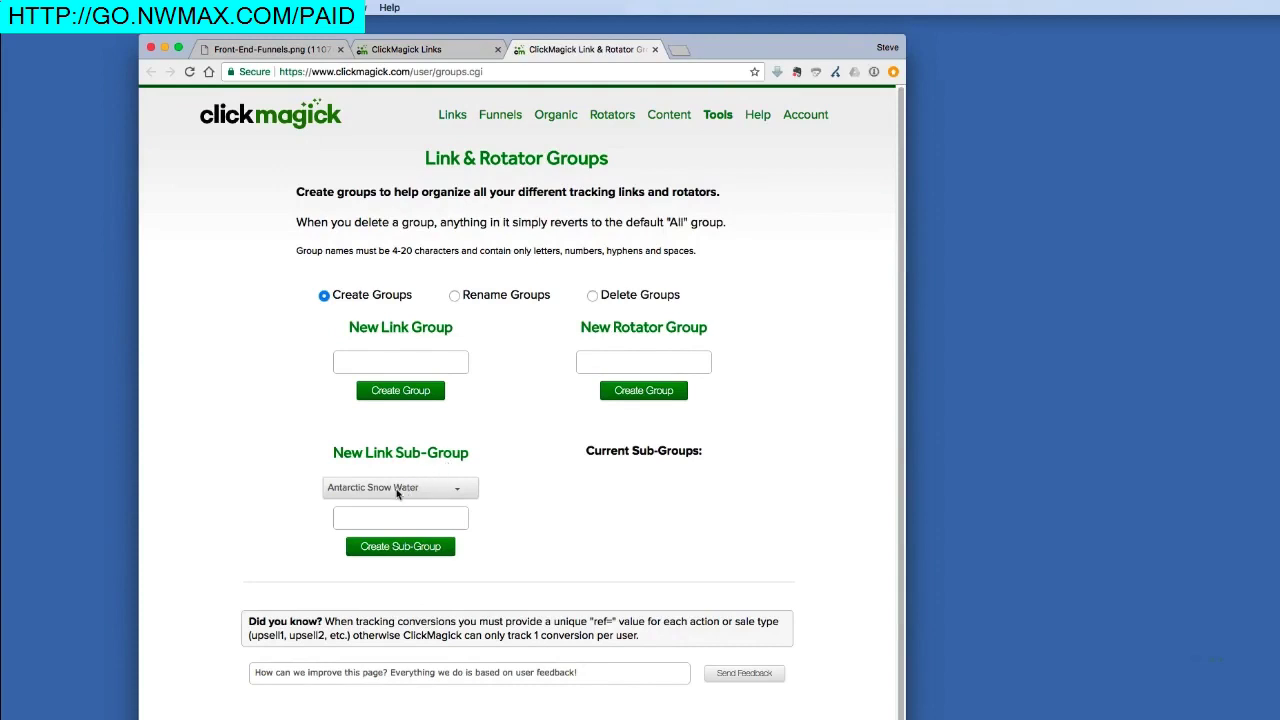
- Create a link sub-group named 'Entry Links - ASW' under Antarctic Snow Water
{"action": "left_click", "coordinate": [387, 518]}
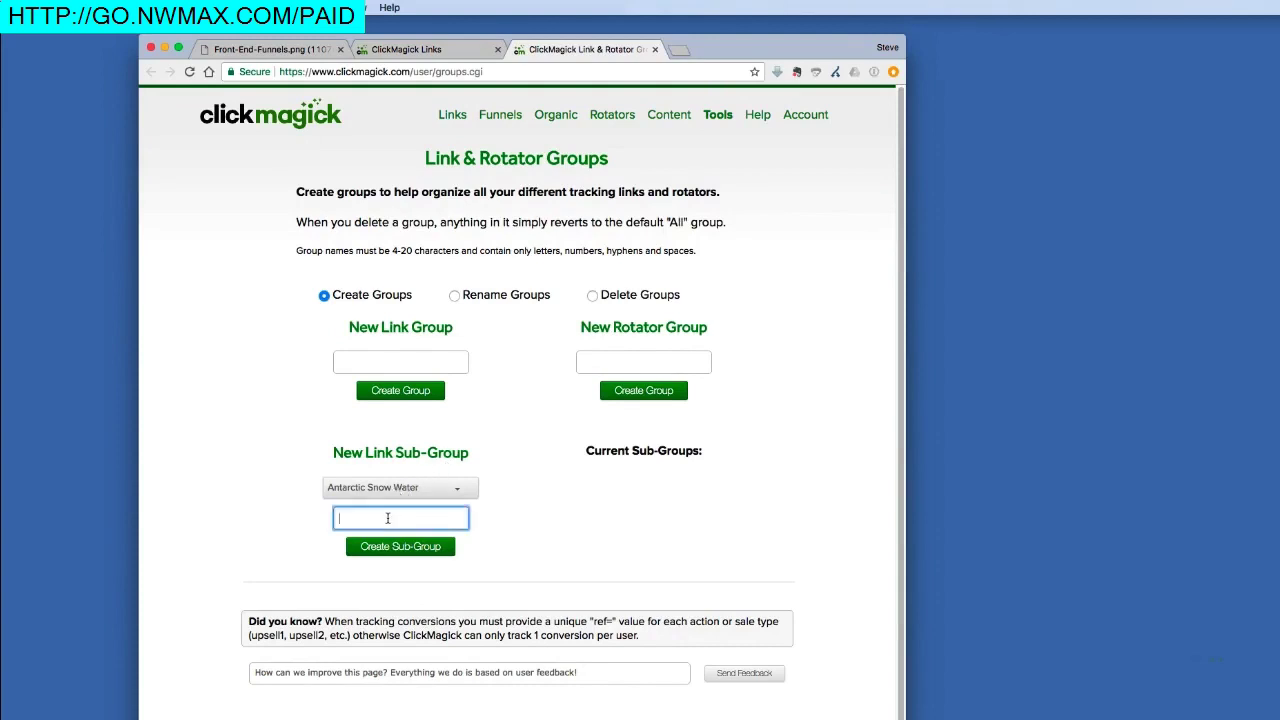
{"action": "type", "text": "Entry Links - ASW"}
{"action": "left_click", "coordinate": [374, 549]}
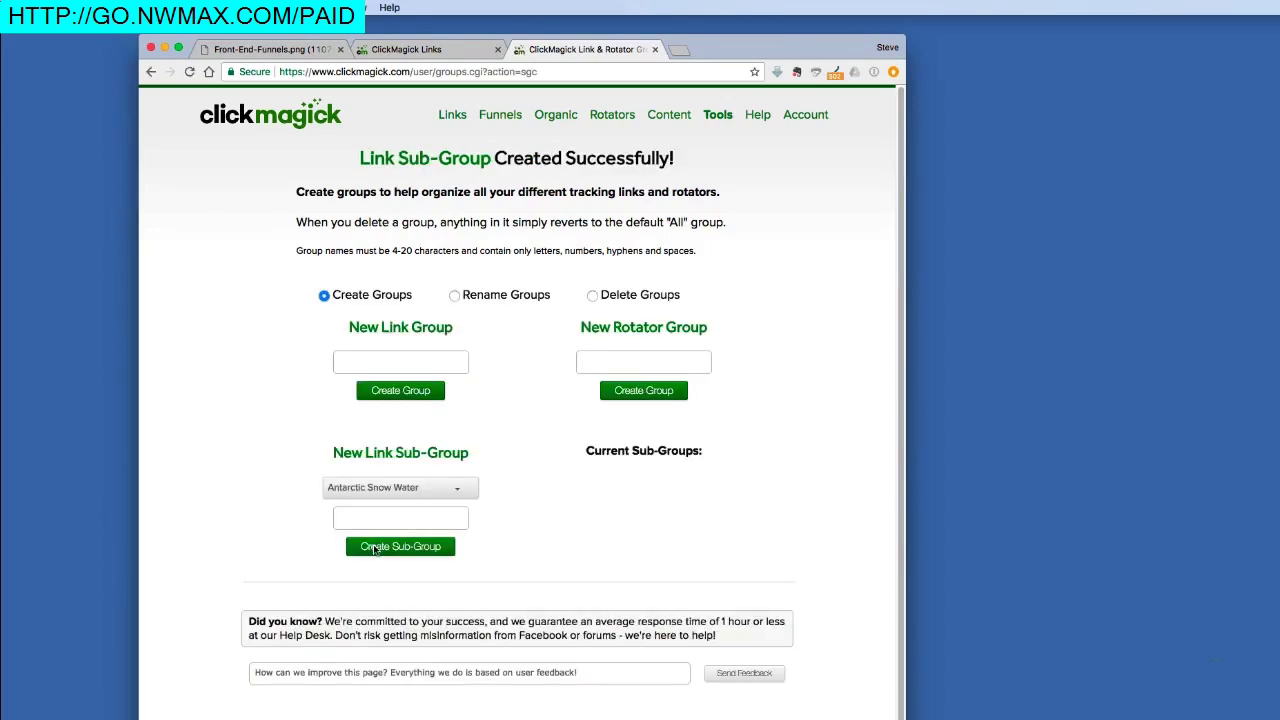
{"action": "left_click", "coordinate": [477, 48]}
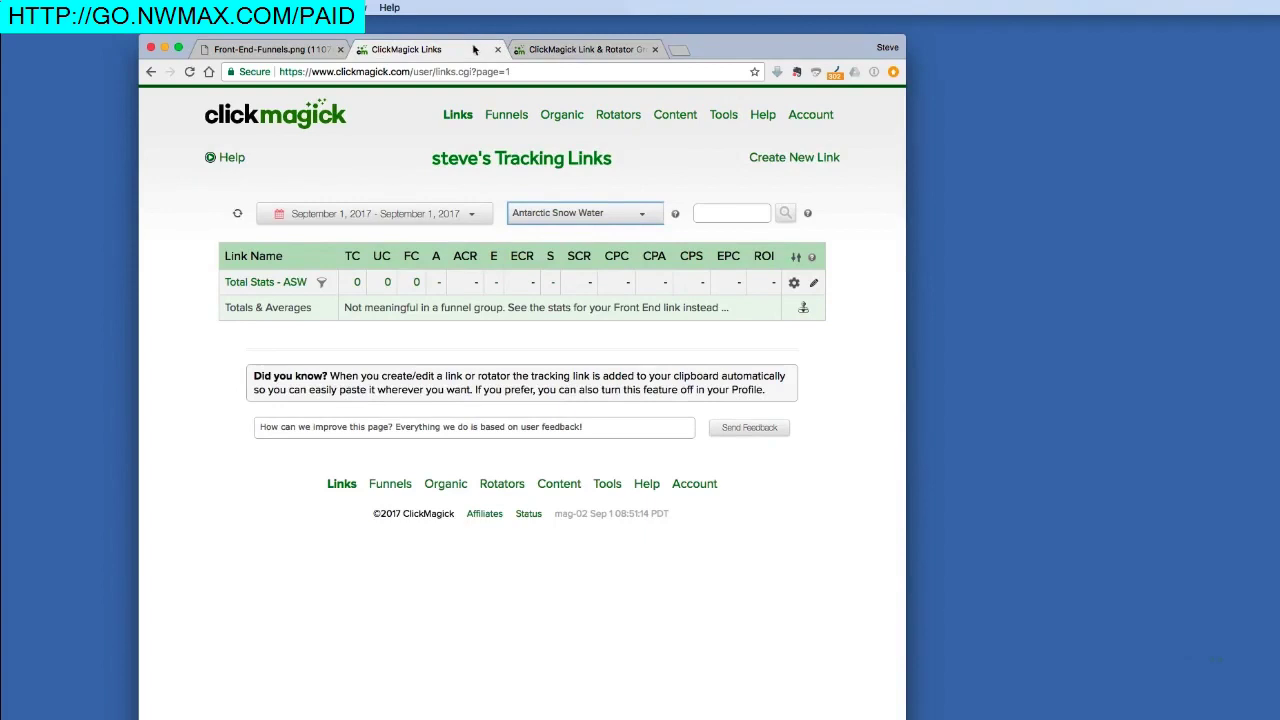
- Reload the links page and filter it to the Antarctic Snow Water > Entry Links - ASW sub-group
{"action": "left_click", "coordinate": [236, 214]}
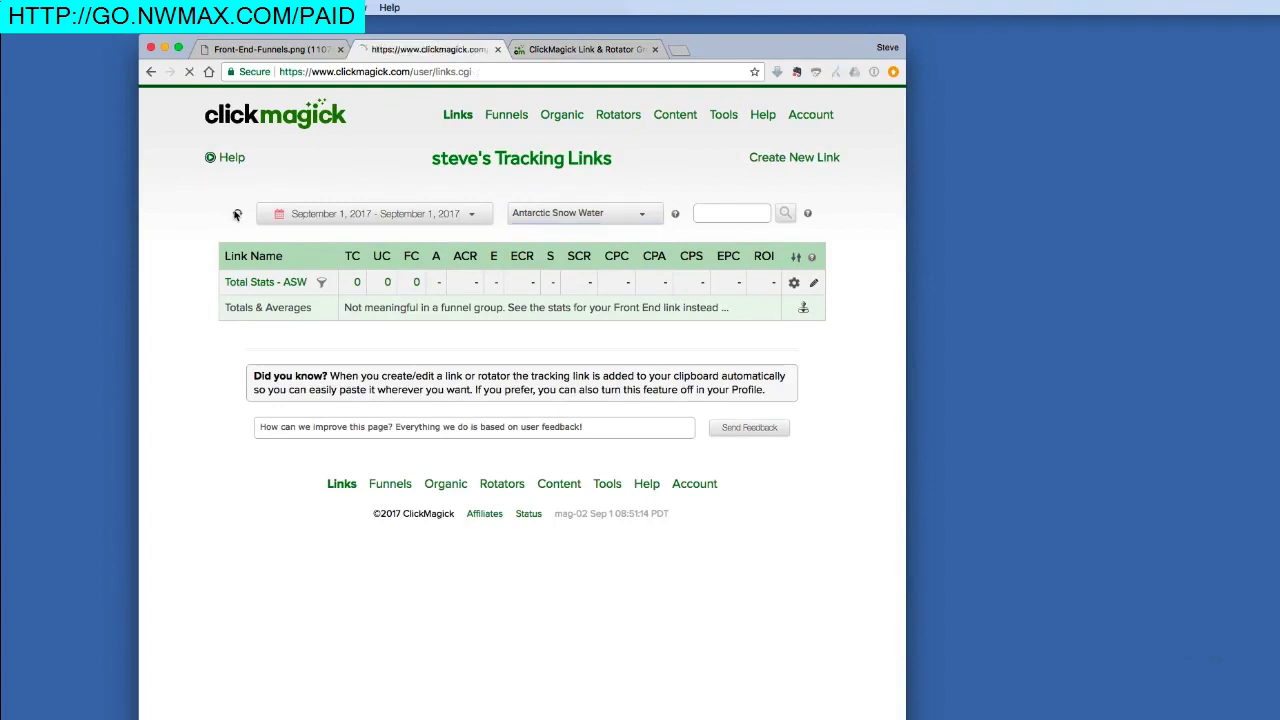
{"action": "left_click", "coordinate": [571, 215]}
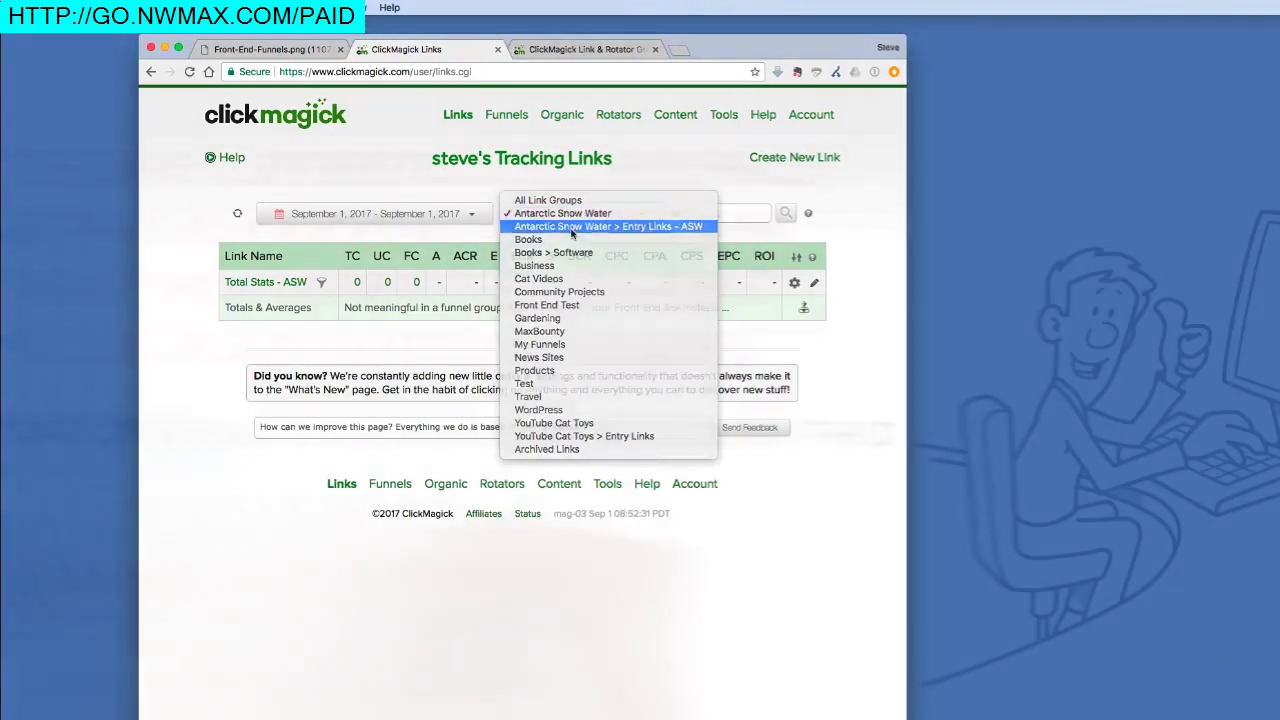
{"action": "left_click", "coordinate": [572, 229]}
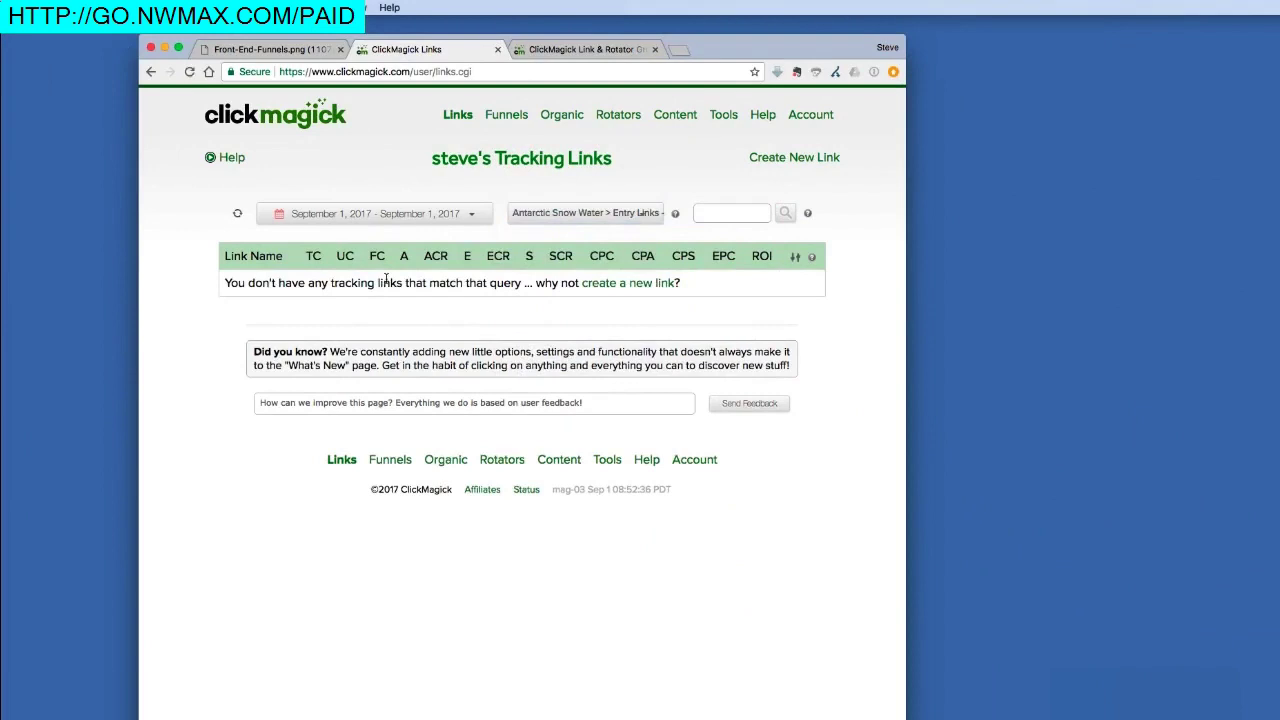
{"action": "left_click", "coordinate": [278, 50]}
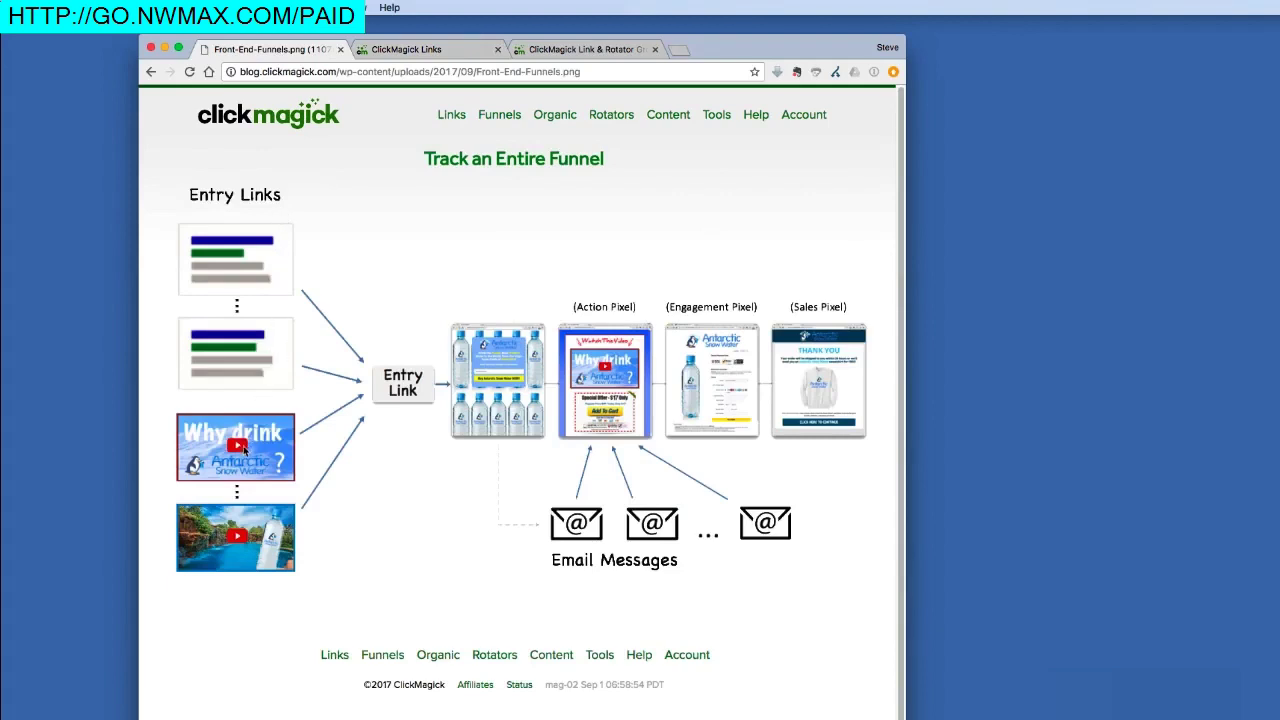
- Return to the empty Entry Links - ASW links view and bring up the Create New Link menu
{"action": "left_click", "coordinate": [460, 50]}
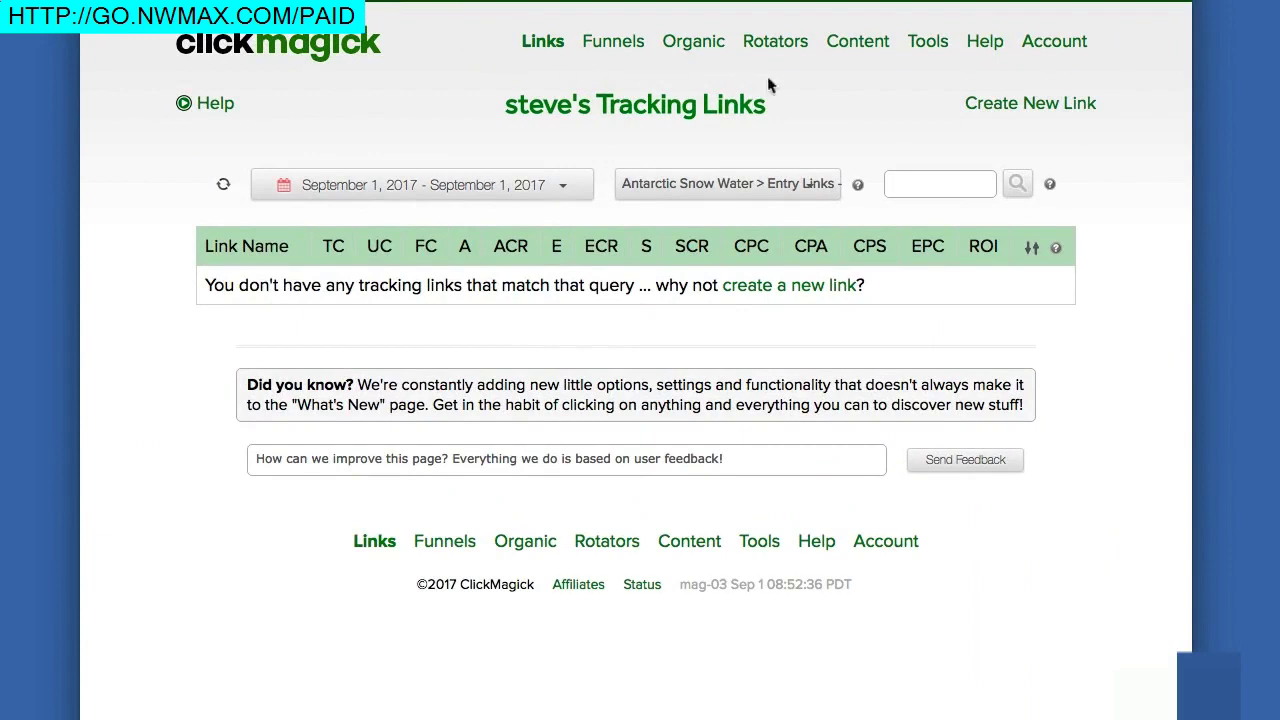
{"action": "mouse_move", "coordinate": [1003, 110]}
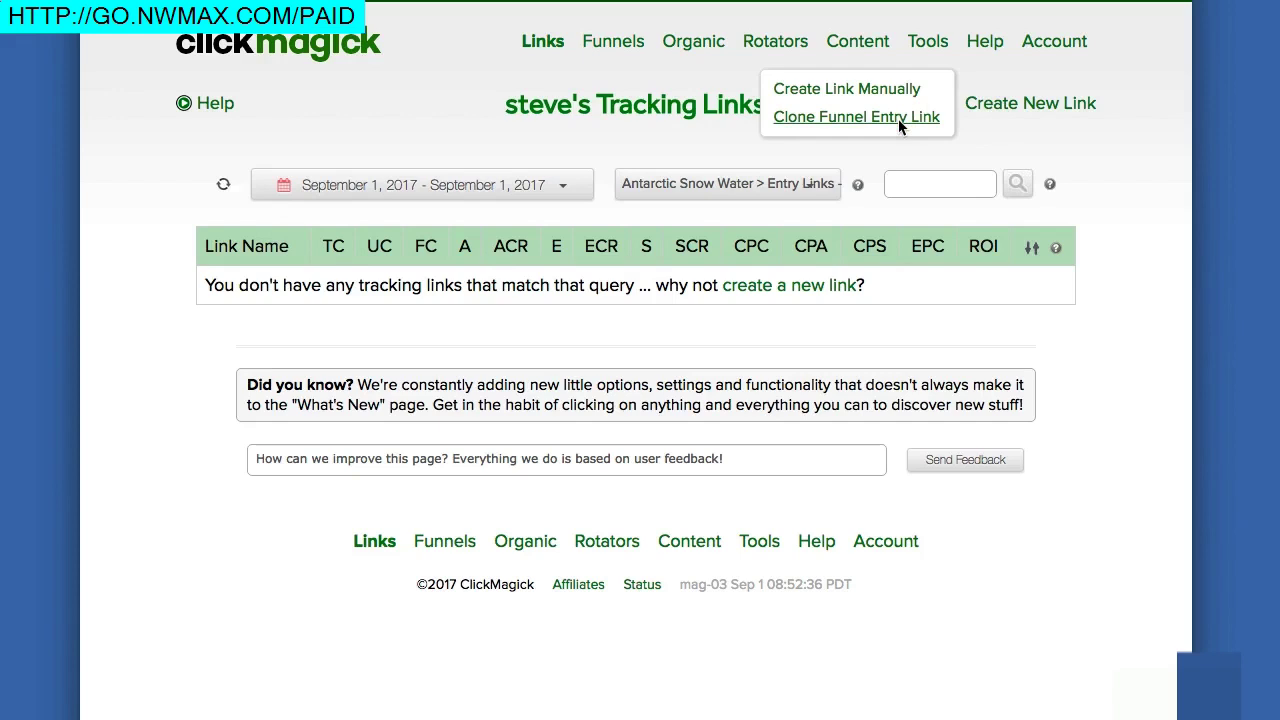
- Clone the funnel entry link four times into Entry Links (A-7yvd, A-if0u, A-nox5, A-yyoc)
{"action": "left_click", "coordinate": [899, 121]}
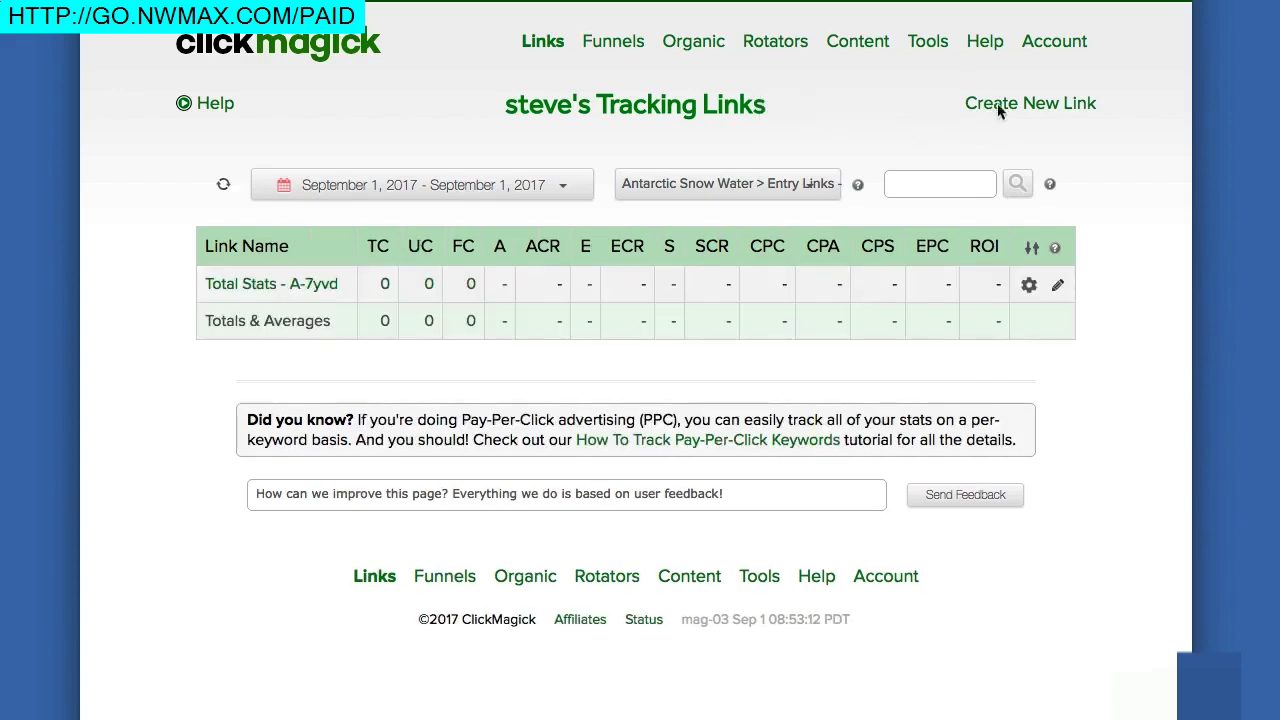
{"action": "left_click", "coordinate": [918, 117]}
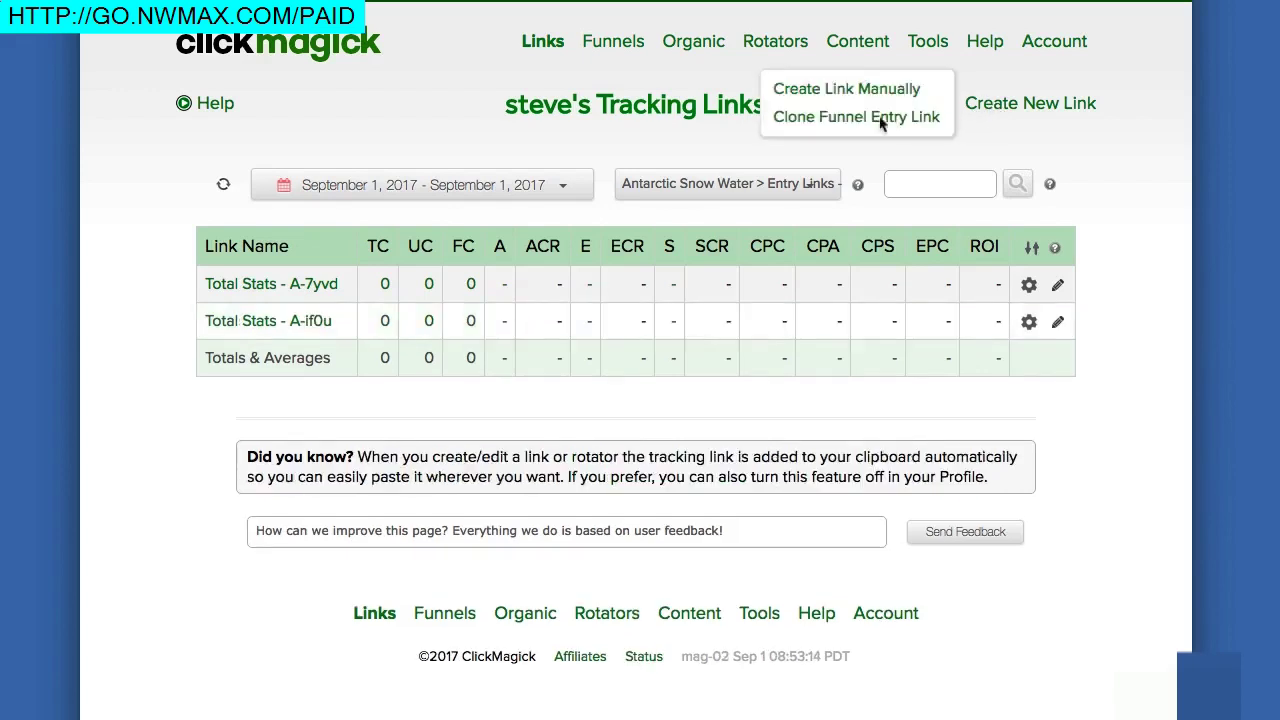
{"action": "left_click", "coordinate": [882, 121]}
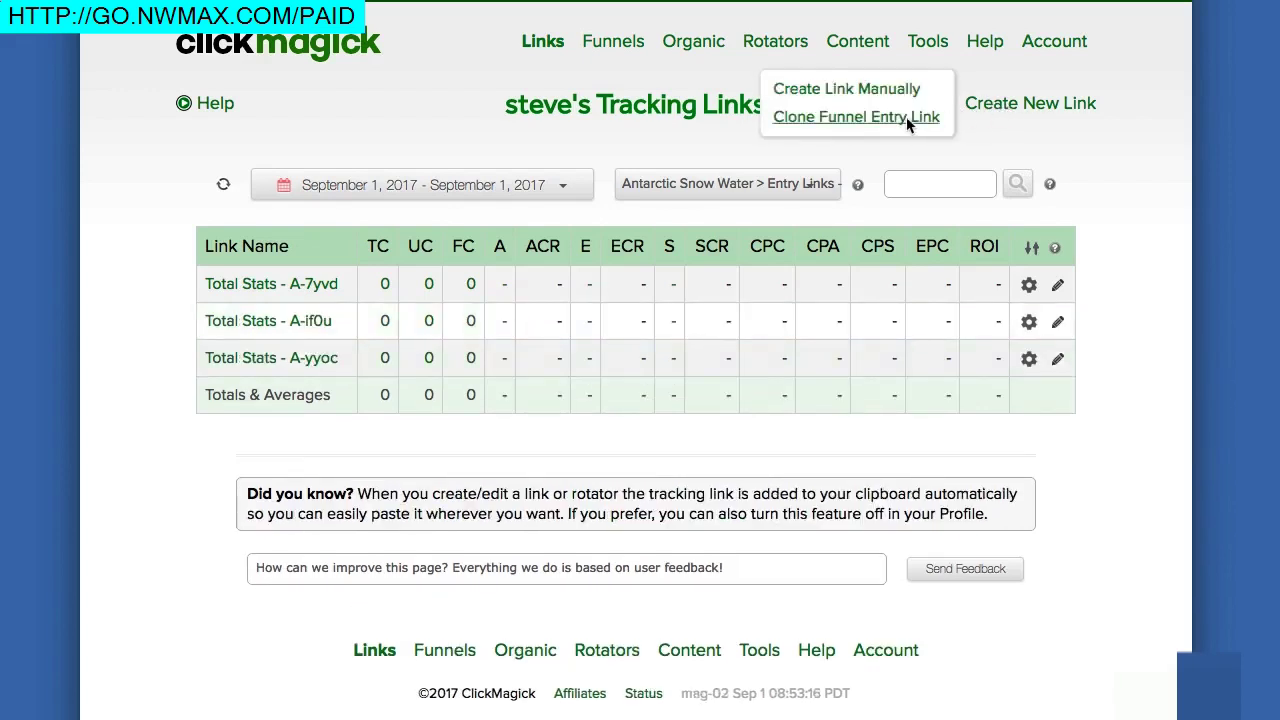
{"action": "left_click", "coordinate": [907, 121]}
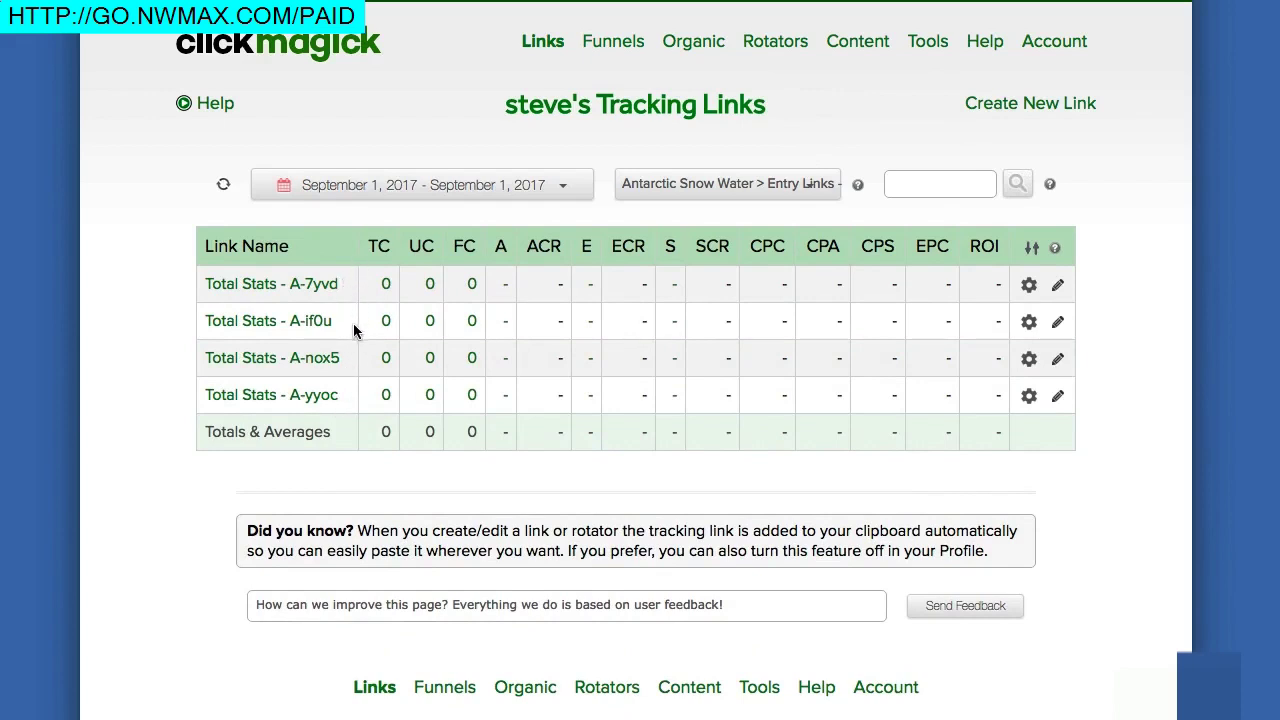
{"action": "left_click", "coordinate": [308, 286]}
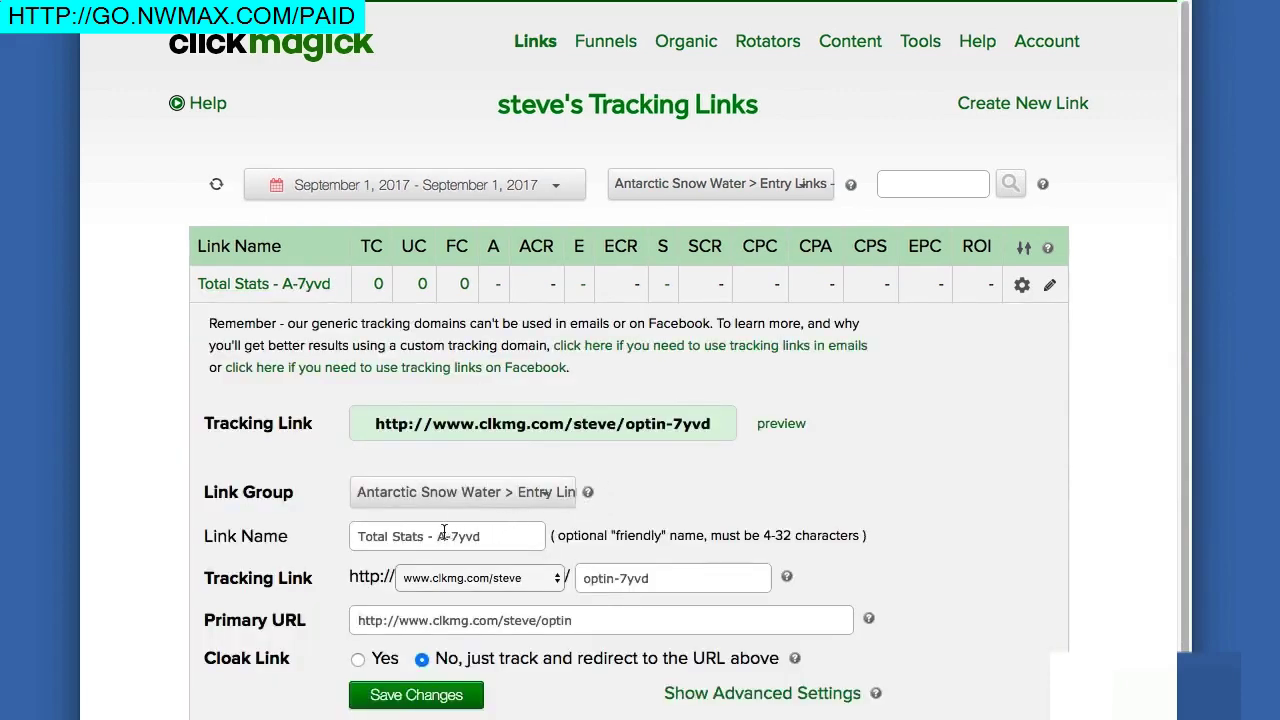
- Rename the first two entry links to Total Stats - Ad 1 and Total Stats - Ad 2
{"action": "left_click_drag", "start_coordinate": [436, 536], "coordinate": [499, 535]}
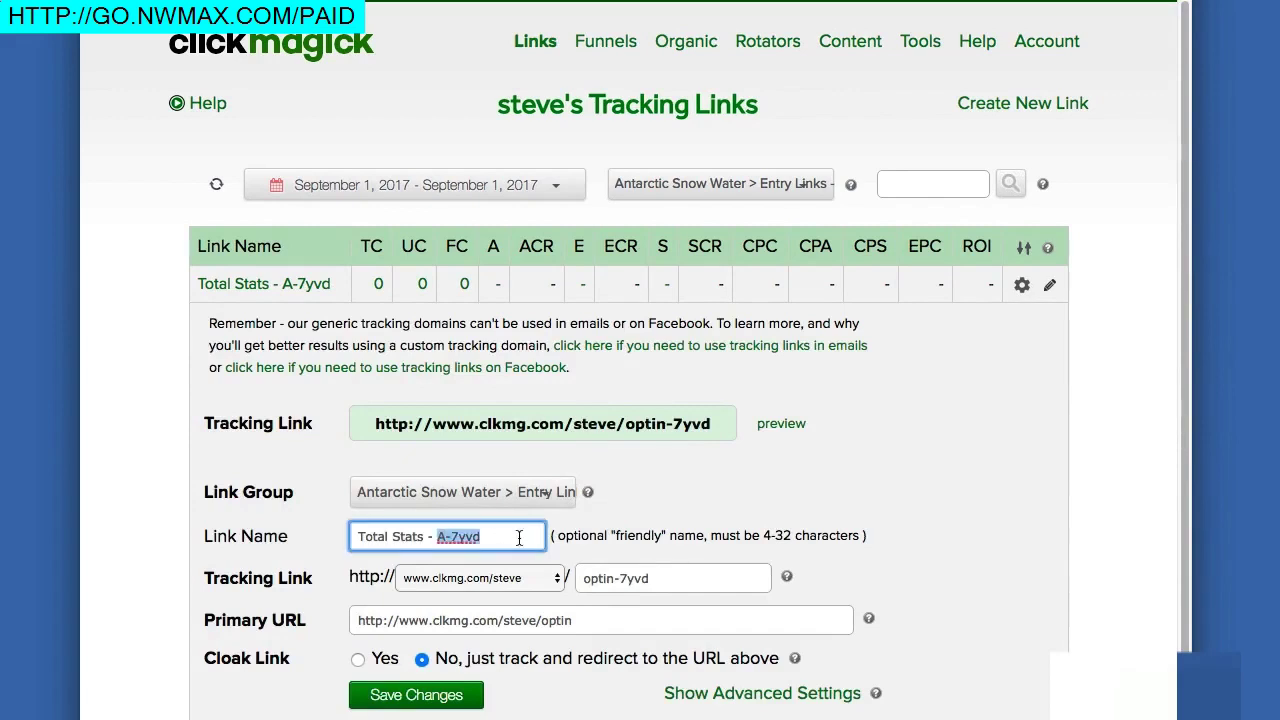
{"action": "type", "text": "Ad 1"}
{"action": "left_click", "coordinate": [449, 690]}
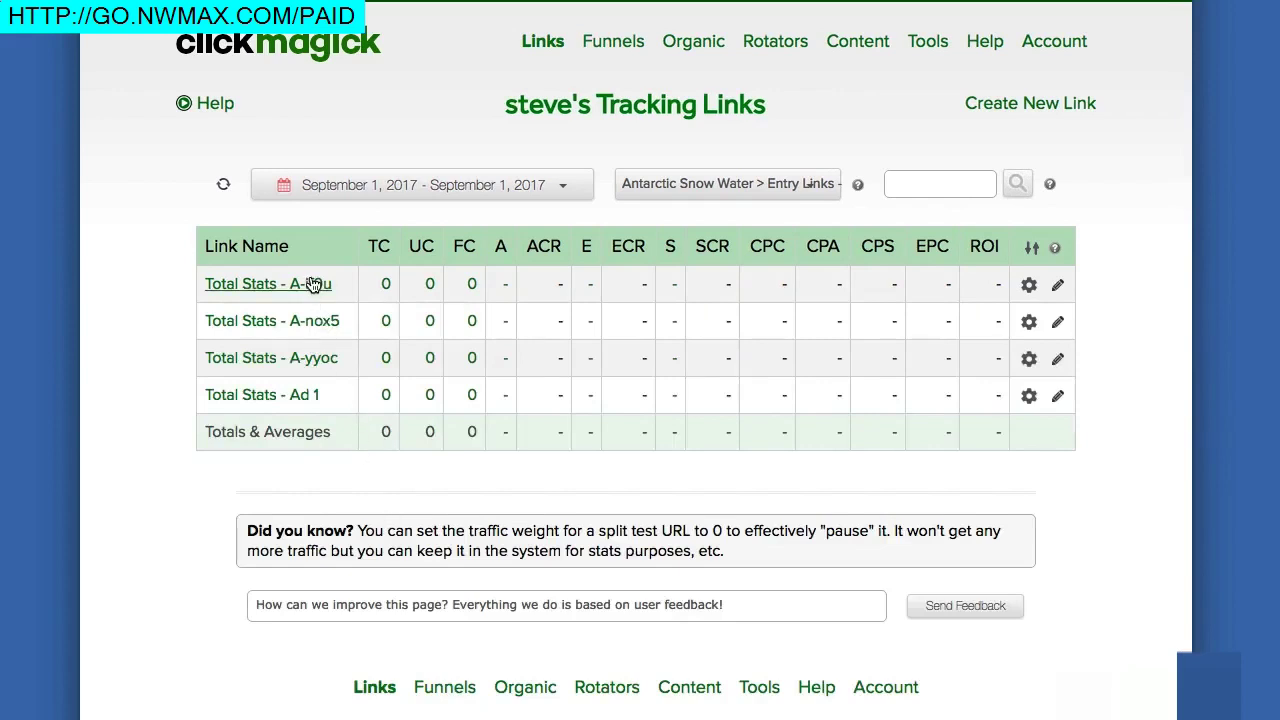
{"action": "left_click", "coordinate": [313, 285]}
{"action": "left_click", "coordinate": [433, 537]}
{"action": "left_click_drag", "start_coordinate": [433, 537], "coordinate": [486, 534]}
{"action": "key", "text": "BackSpace"}
{"action": "type", "text": "Ad 2"}
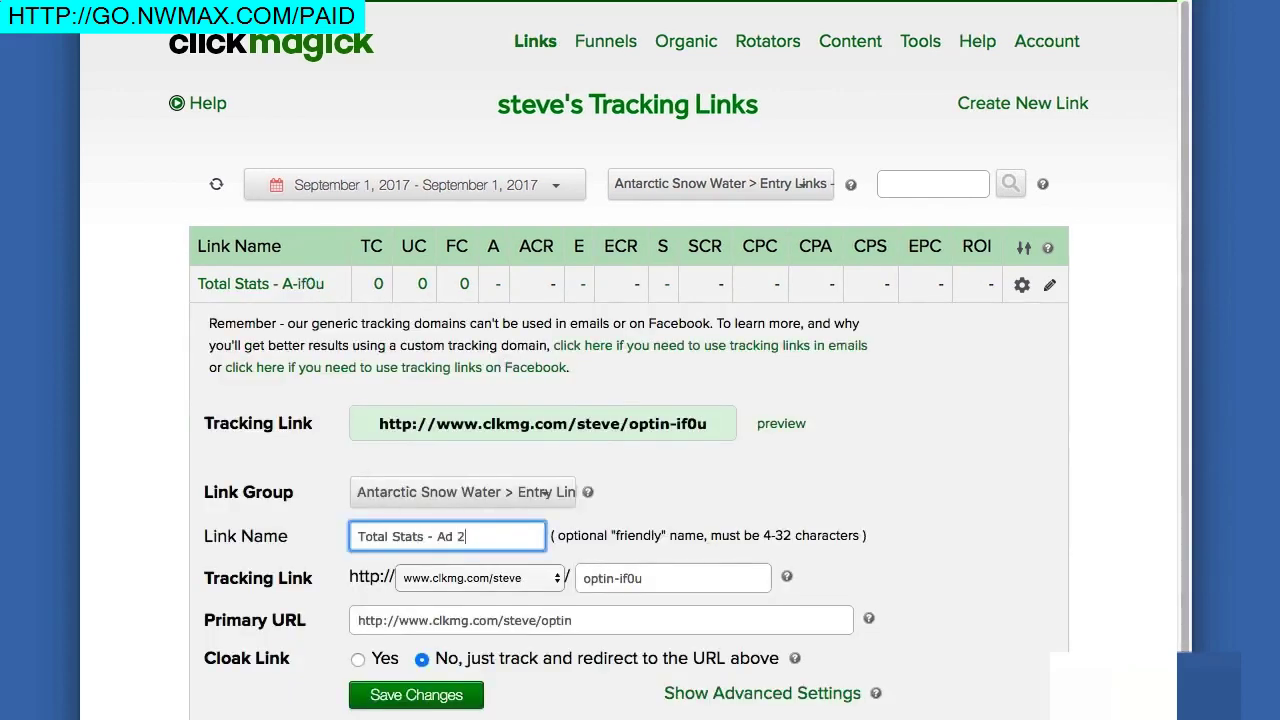
{"action": "left_click", "coordinate": [443, 694]}
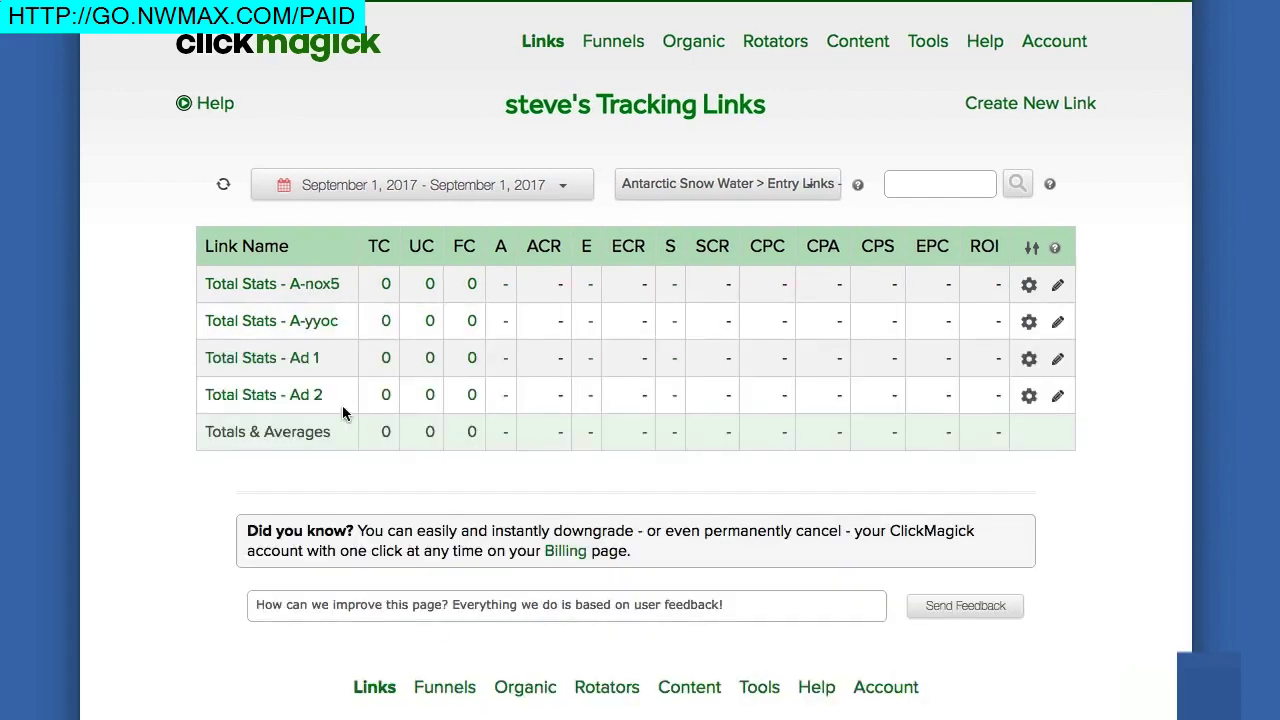
- Rename the remaining two entry links to Total Stats - Vid 1 and Total Stats - Vid 2
{"action": "left_click", "coordinate": [322, 288]}
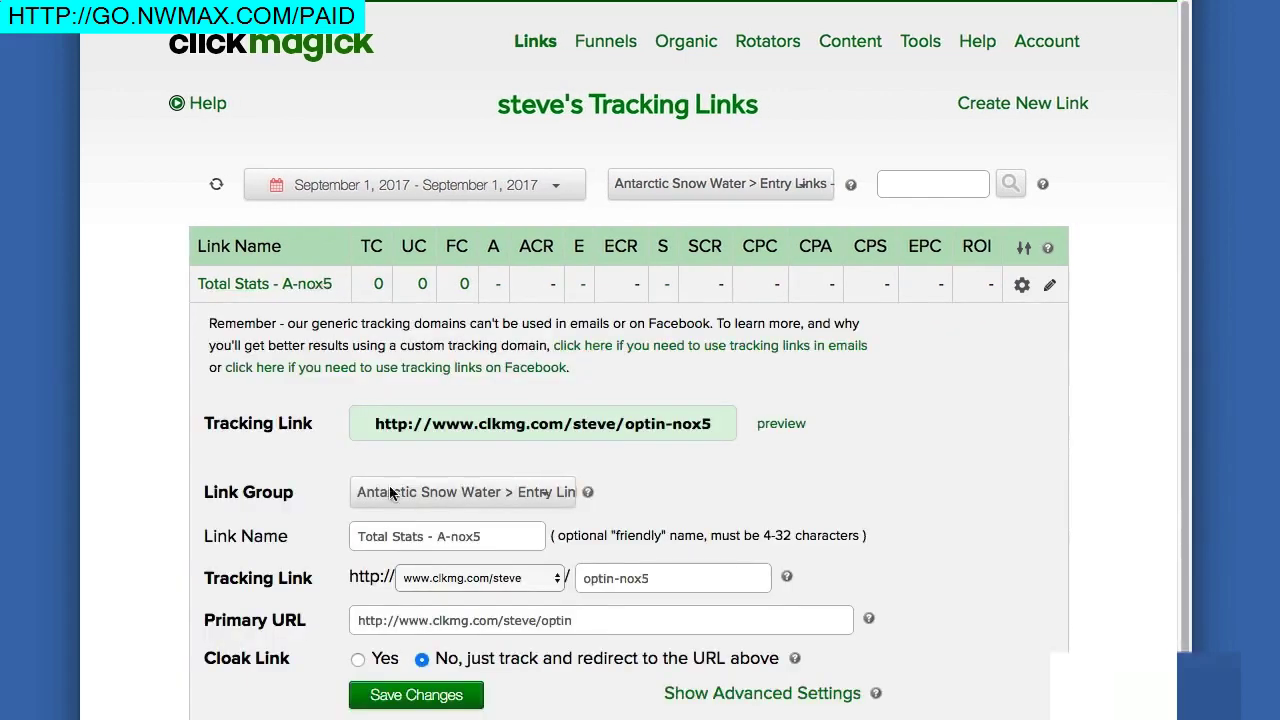
{"action": "left_click_drag", "start_coordinate": [432, 537], "coordinate": [482, 537]}
{"action": "type", "text": "Vid 1"}
{"action": "left_click", "coordinate": [432, 703]}
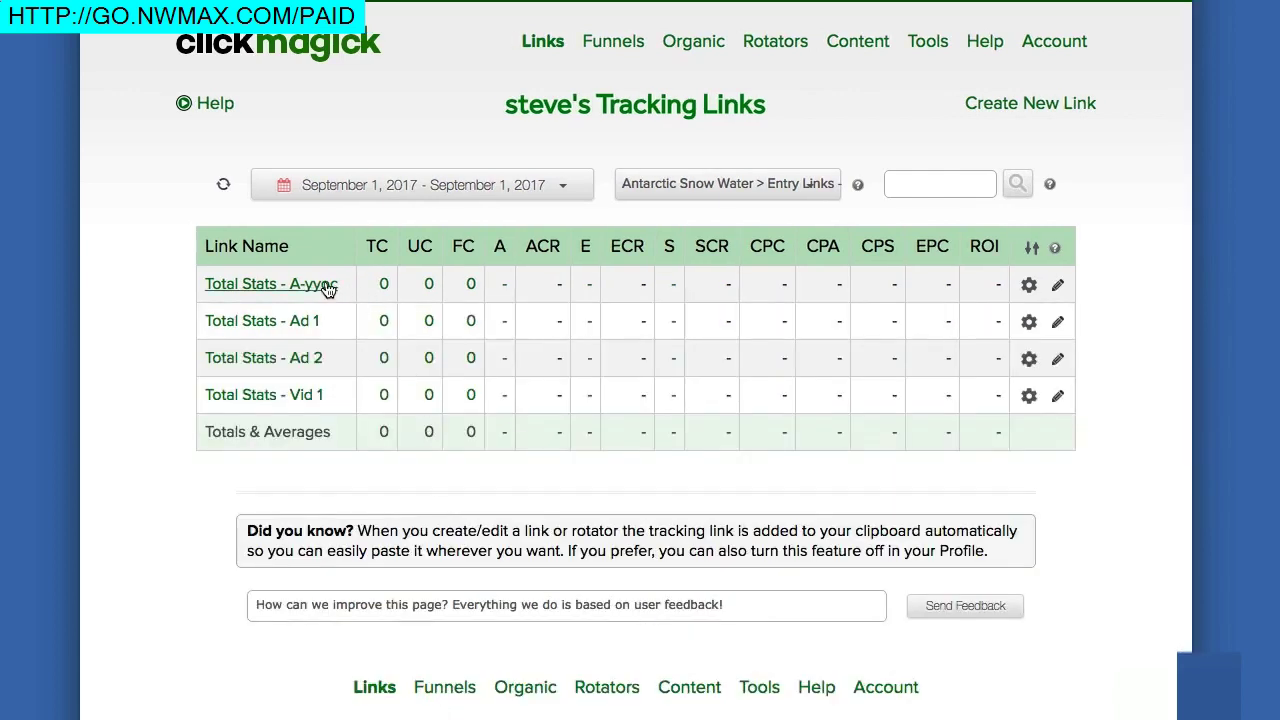
{"action": "left_click", "coordinate": [329, 287]}
{"action": "left_click_drag", "start_coordinate": [437, 537], "coordinate": [532, 543]}
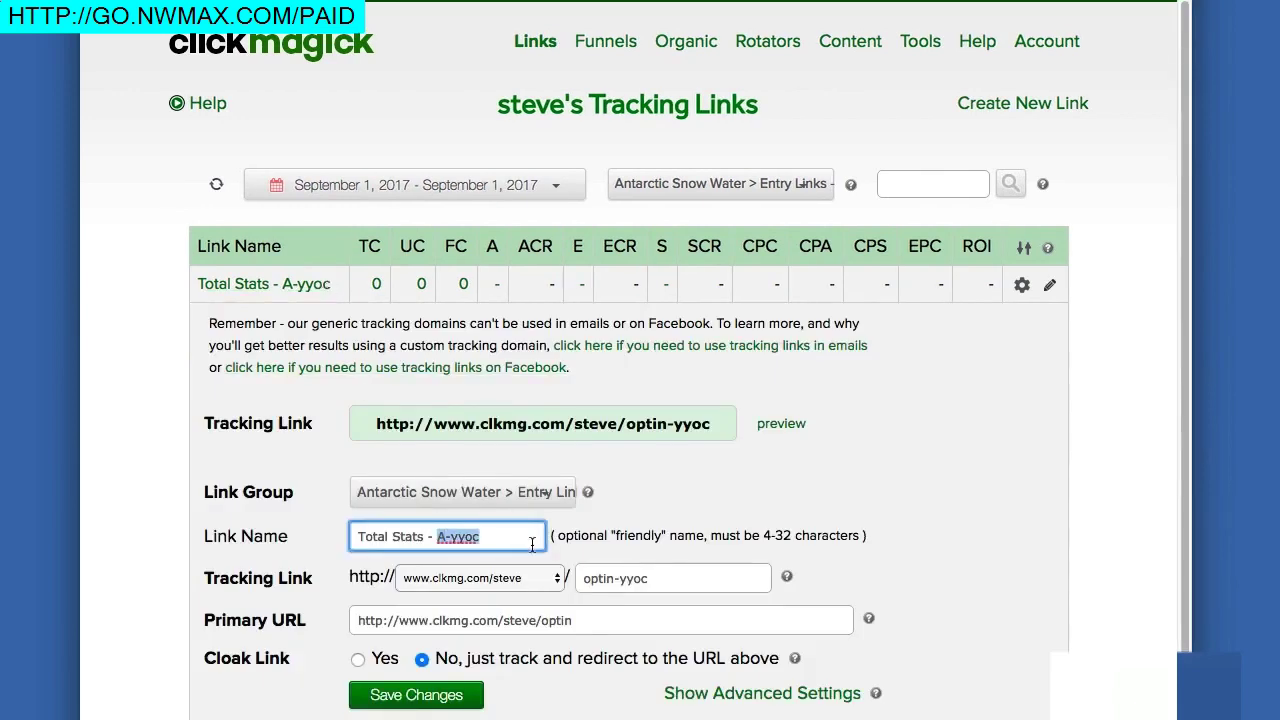
{"action": "type", "text": "Vid 2"}
{"action": "left_click", "coordinate": [457, 694]}
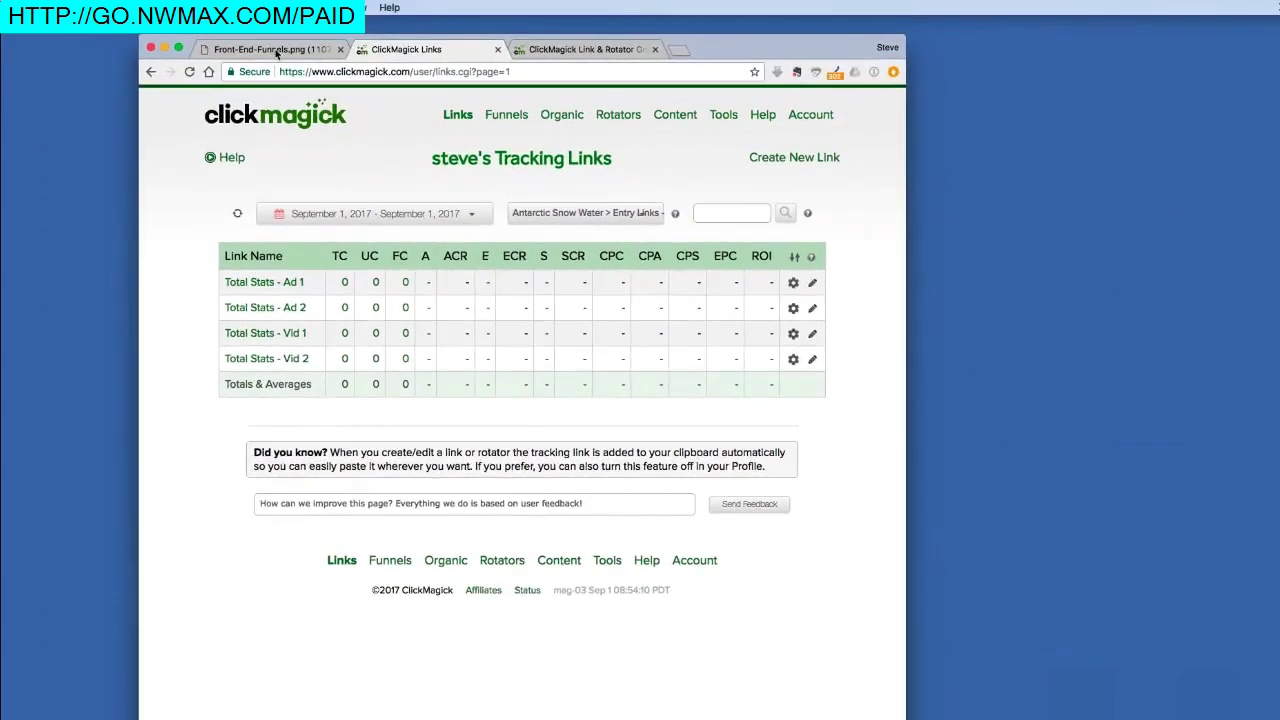
{"action": "left_click", "coordinate": [276, 50]}
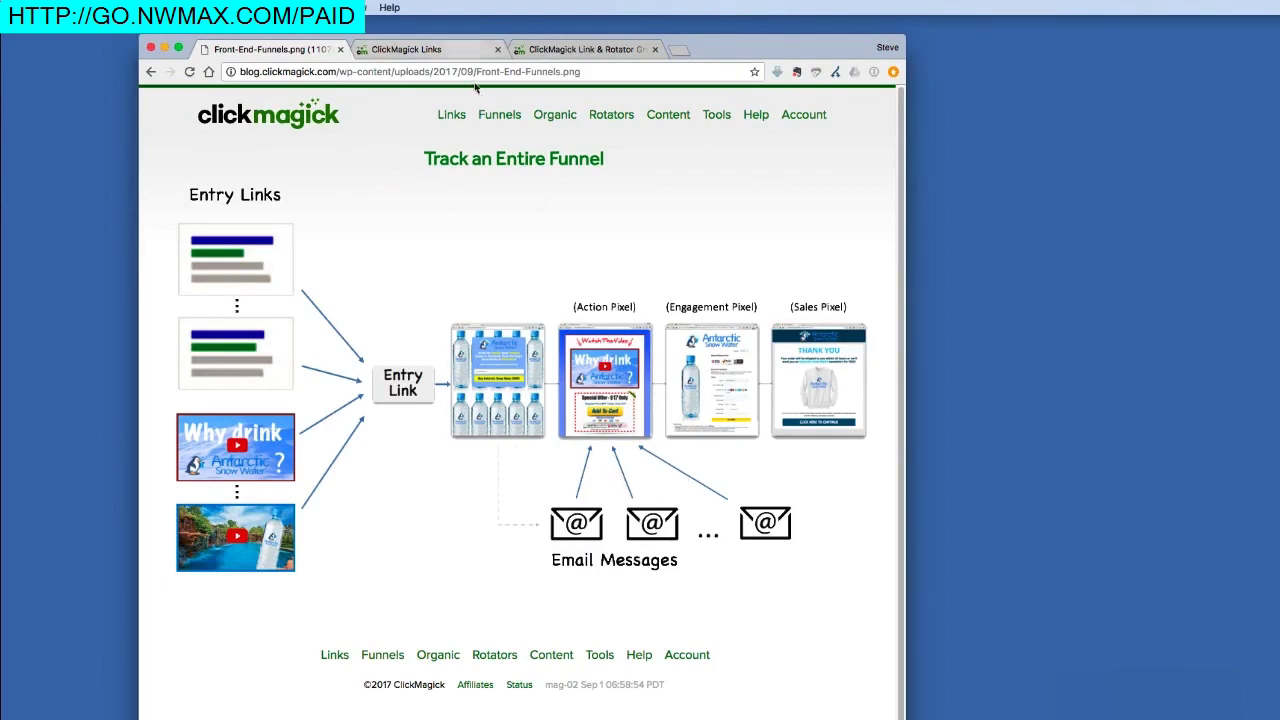
{"action": "left_click", "coordinate": [445, 50]}
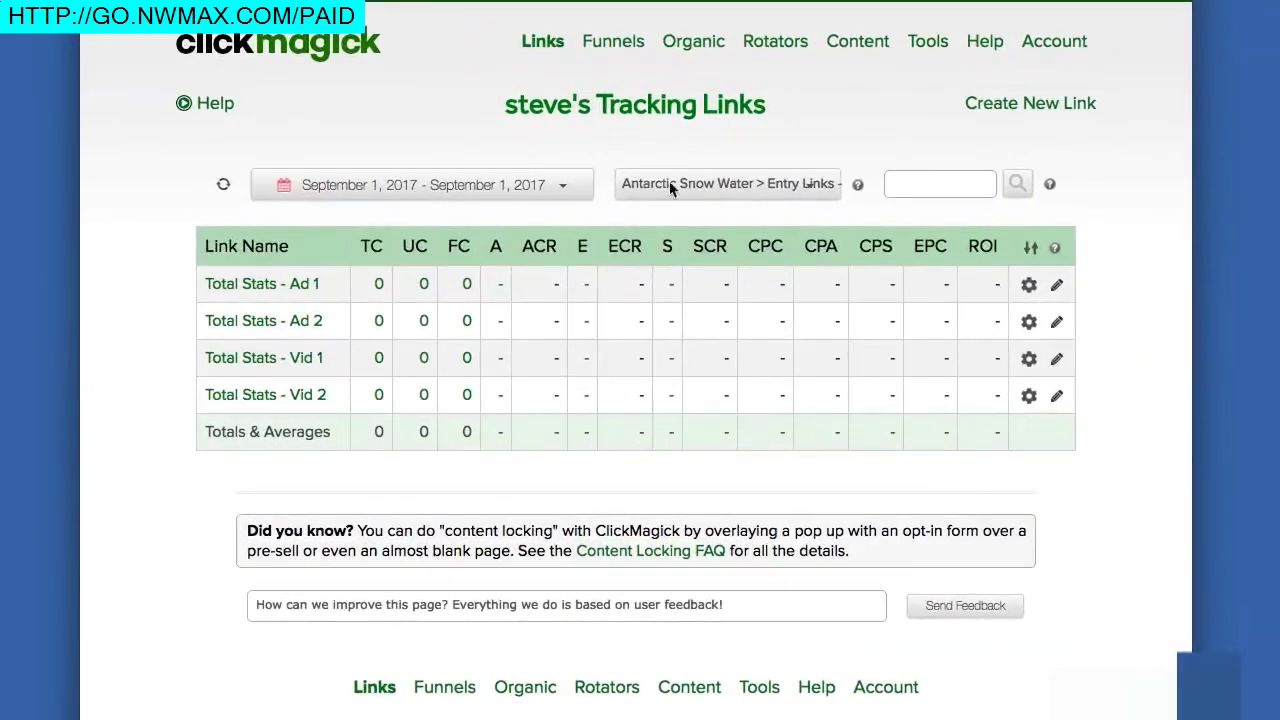
{"action": "left_click", "coordinate": [609, 197]}
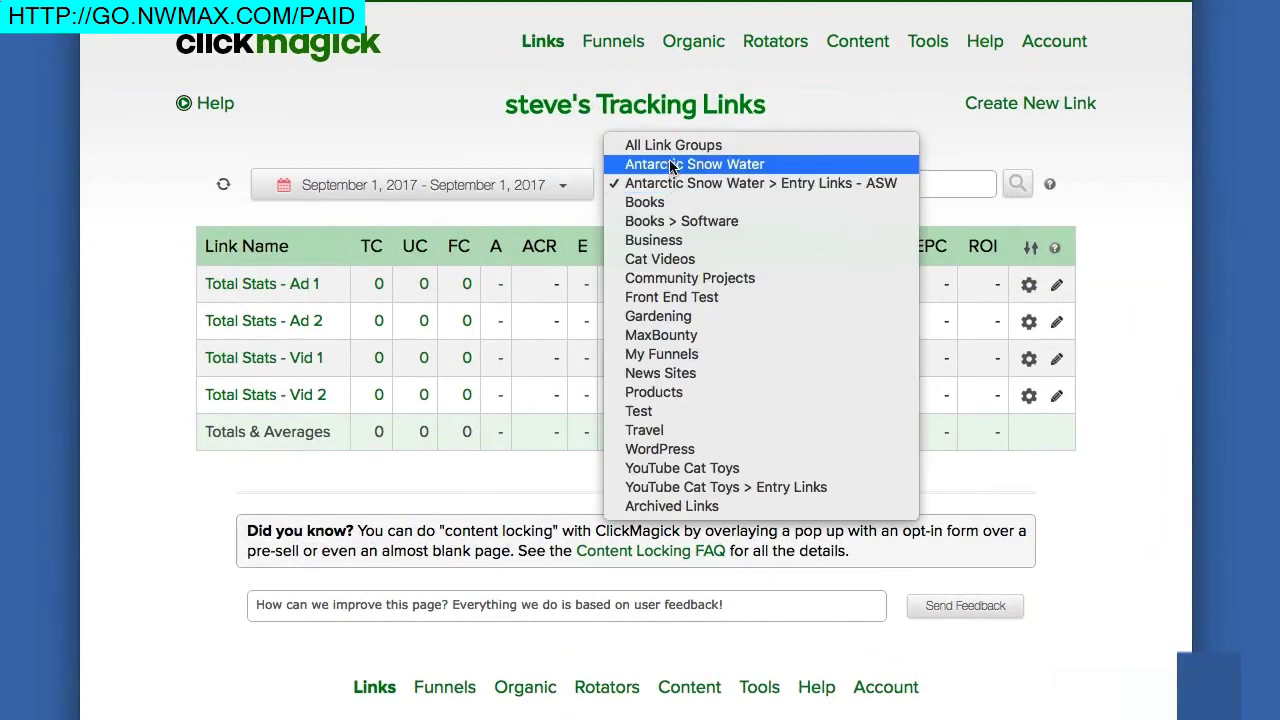
{"action": "left_click", "coordinate": [669, 163]}
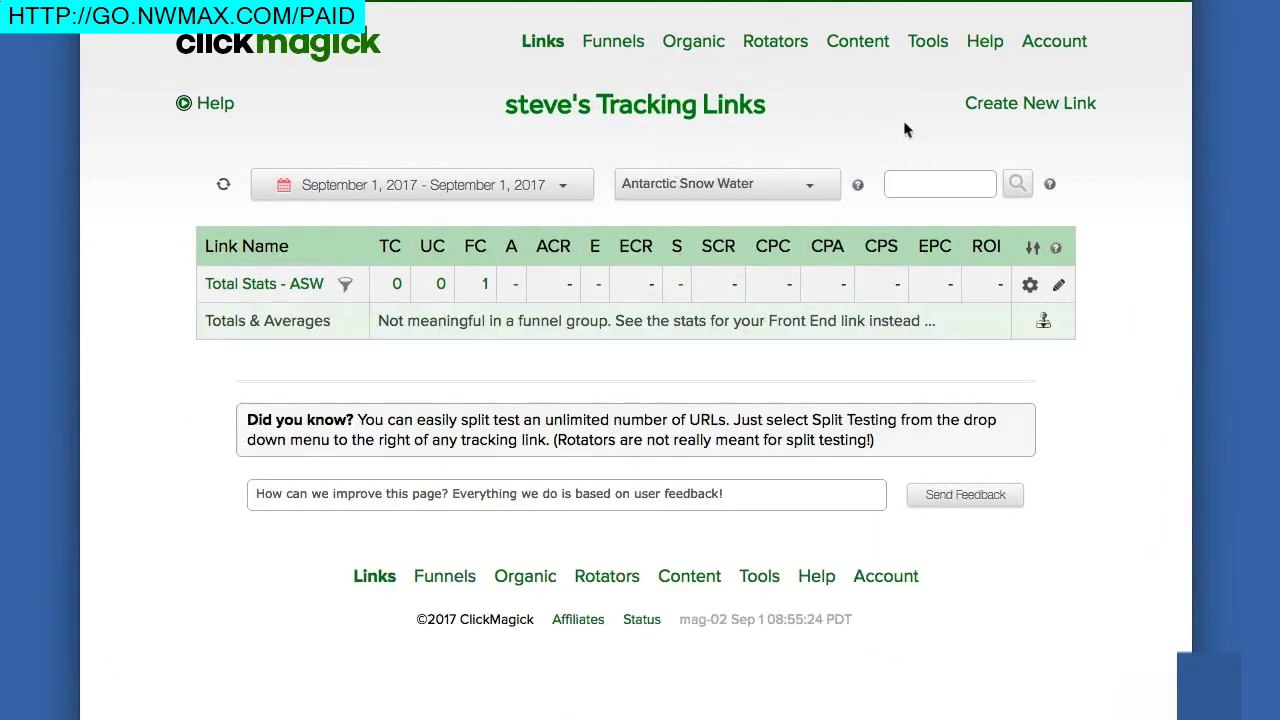
{"action": "left_click", "coordinate": [1017, 108]}
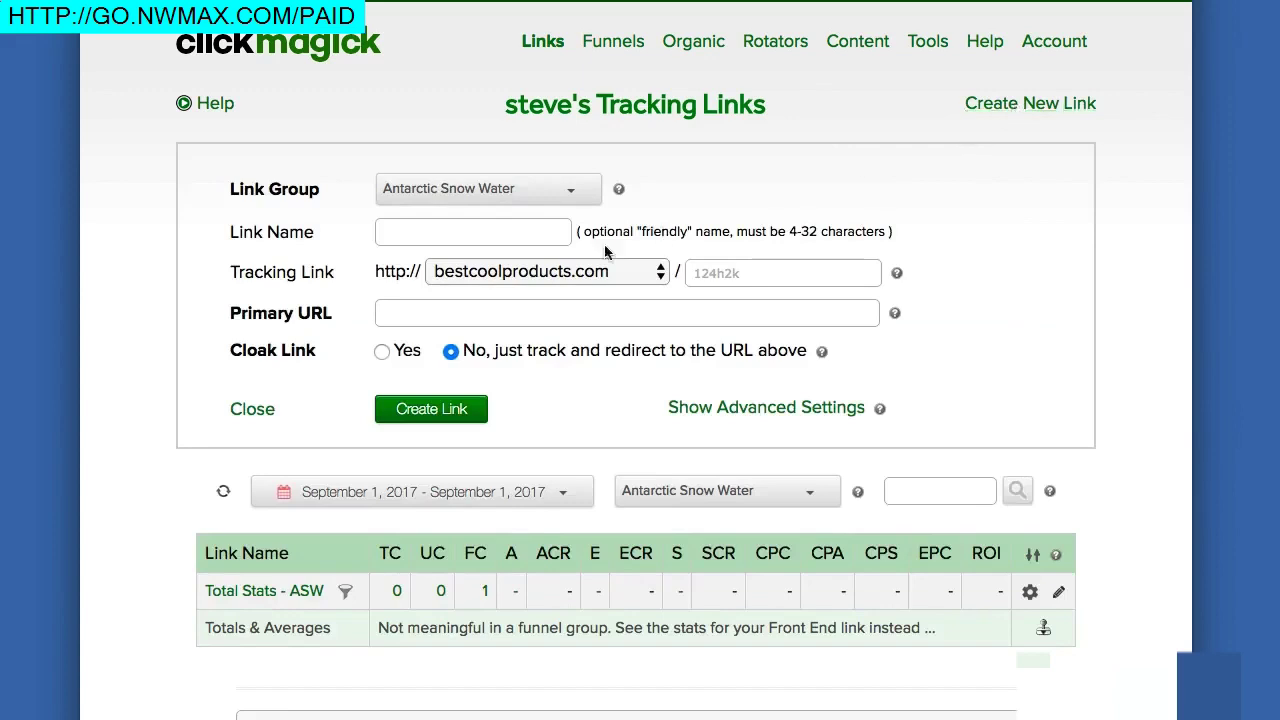
{"action": "type", "text": "A"}
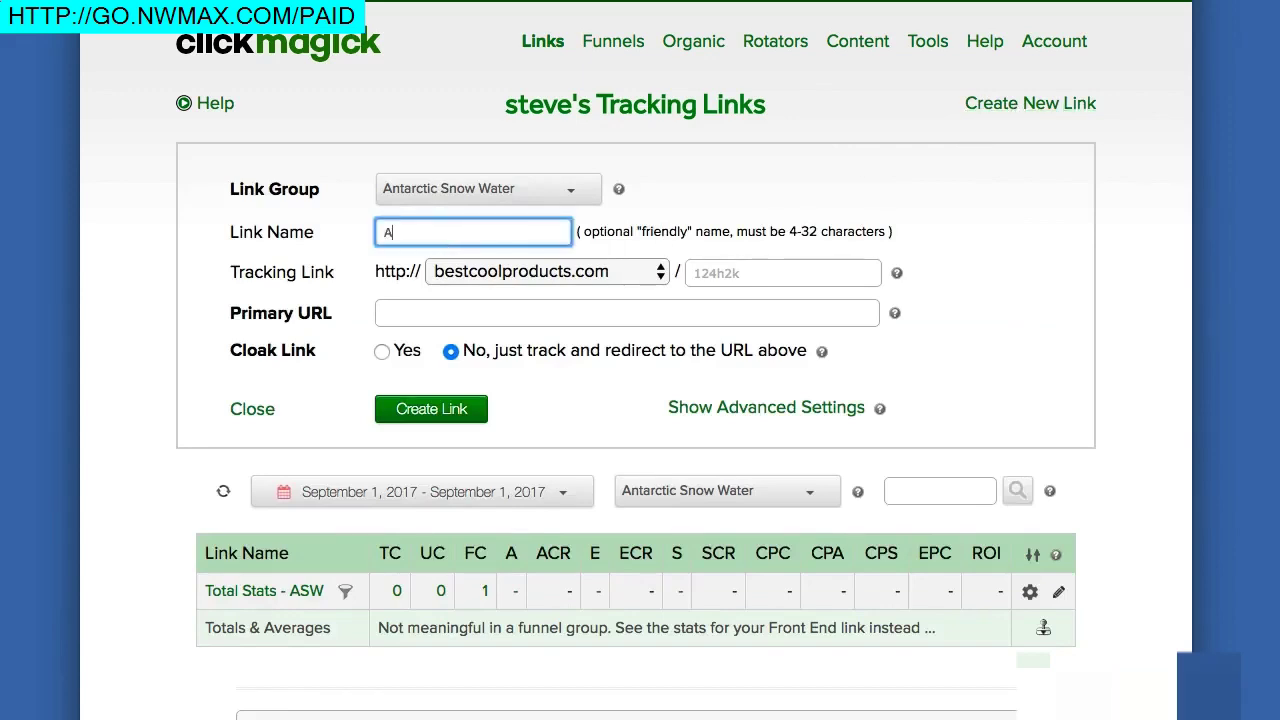
{"action": "type", "text": "SW - Email"}
{"action": "type", "text": "1"}
{"action": "left_click", "coordinate": [393, 310]}
{"action": "type", "text": "http://"}
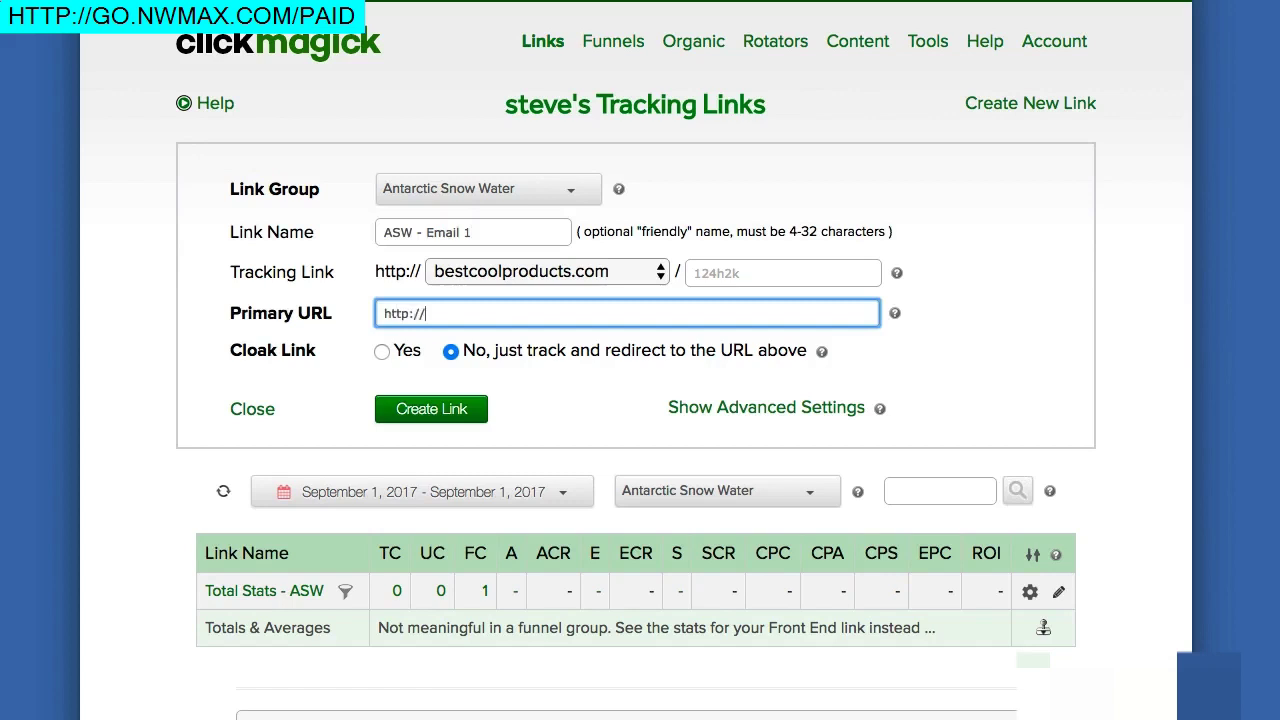
{"action": "type", "text": "antarcticsnowwater.com/salesvid"}
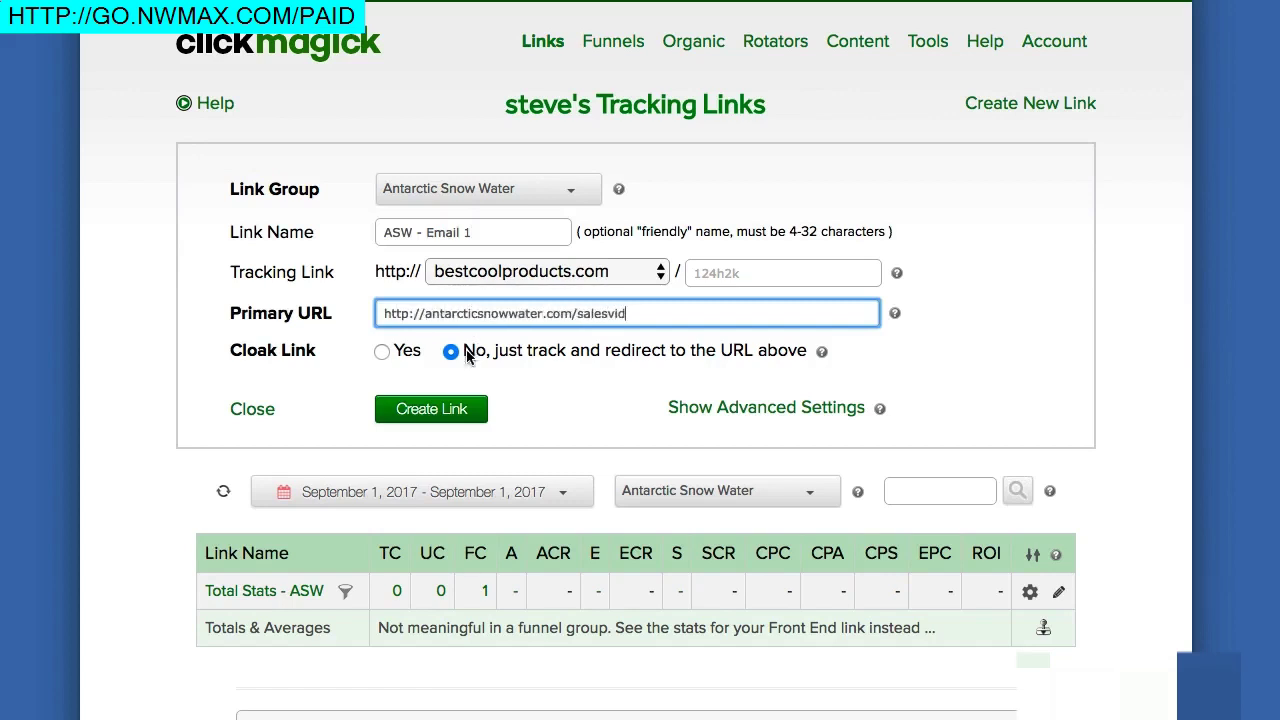
{"action": "left_click", "coordinate": [455, 411]}
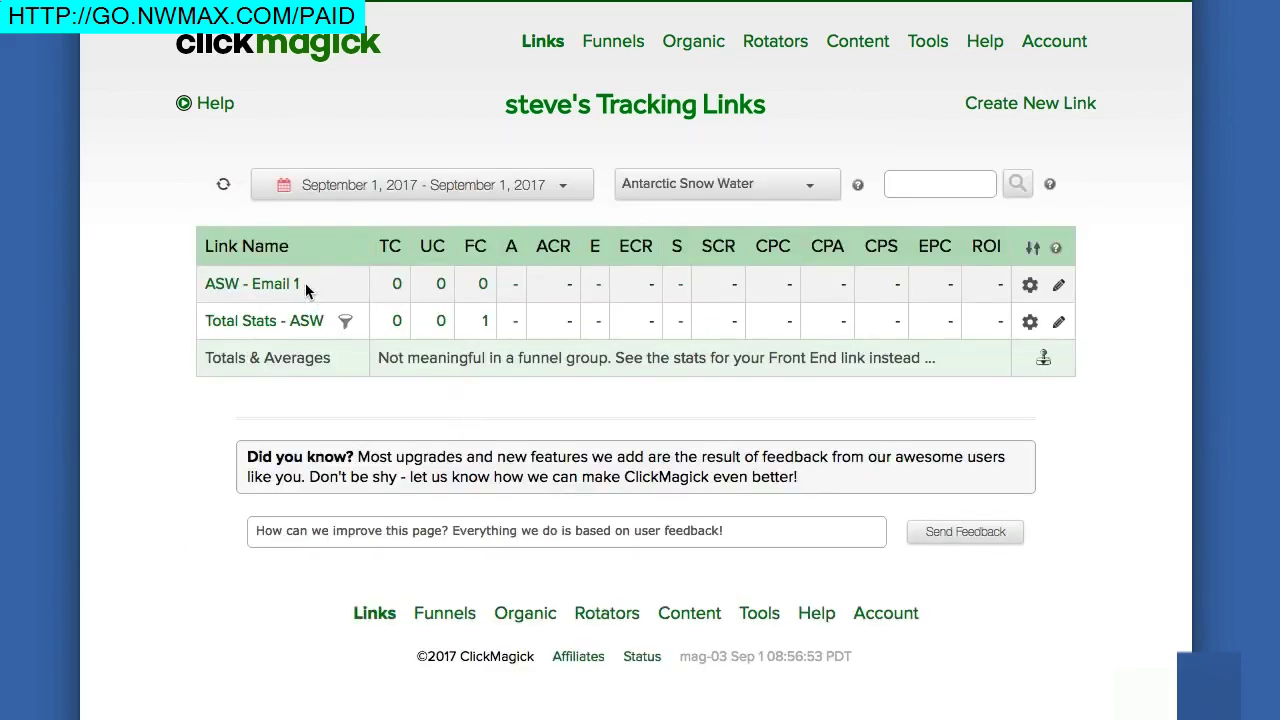
- Create the link 'ASW - Email 2' with primary URL antarcticsnowwater.com/salesvid
{"action": "left_click", "coordinate": [999, 106]}
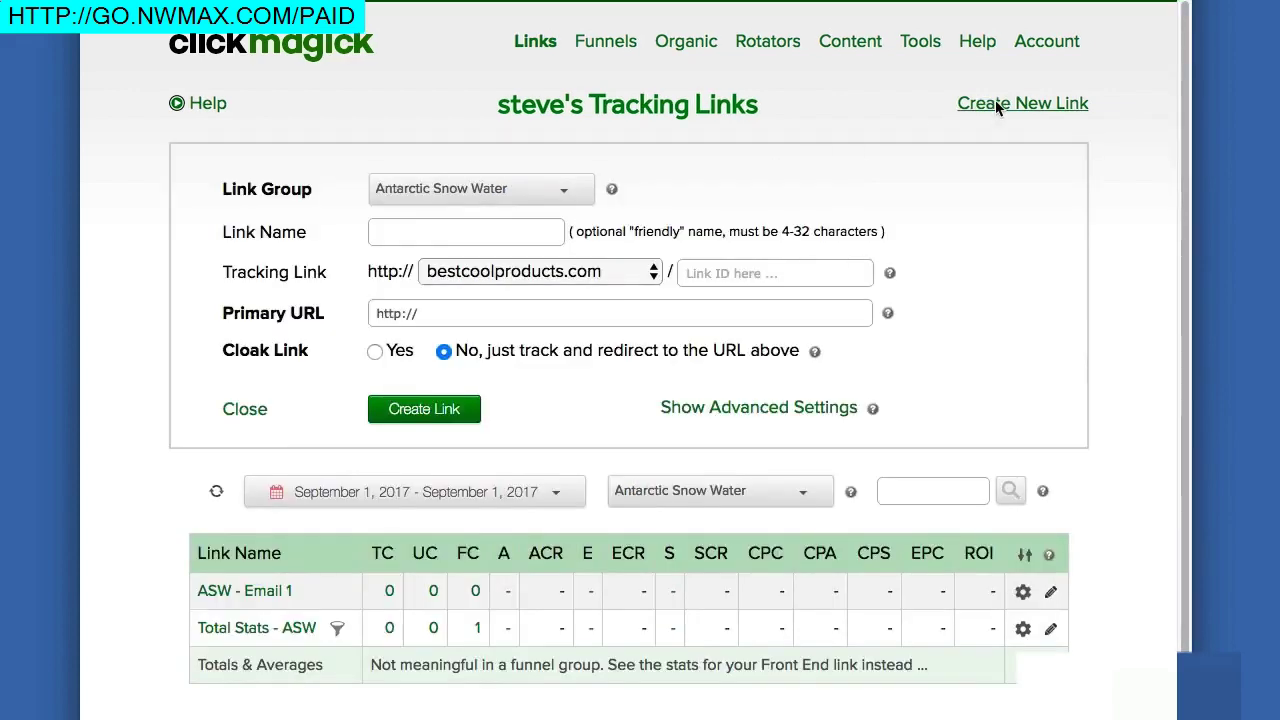
{"action": "left_click", "coordinate": [473, 235]}
{"action": "type", "text": "ASW - Email 2"}
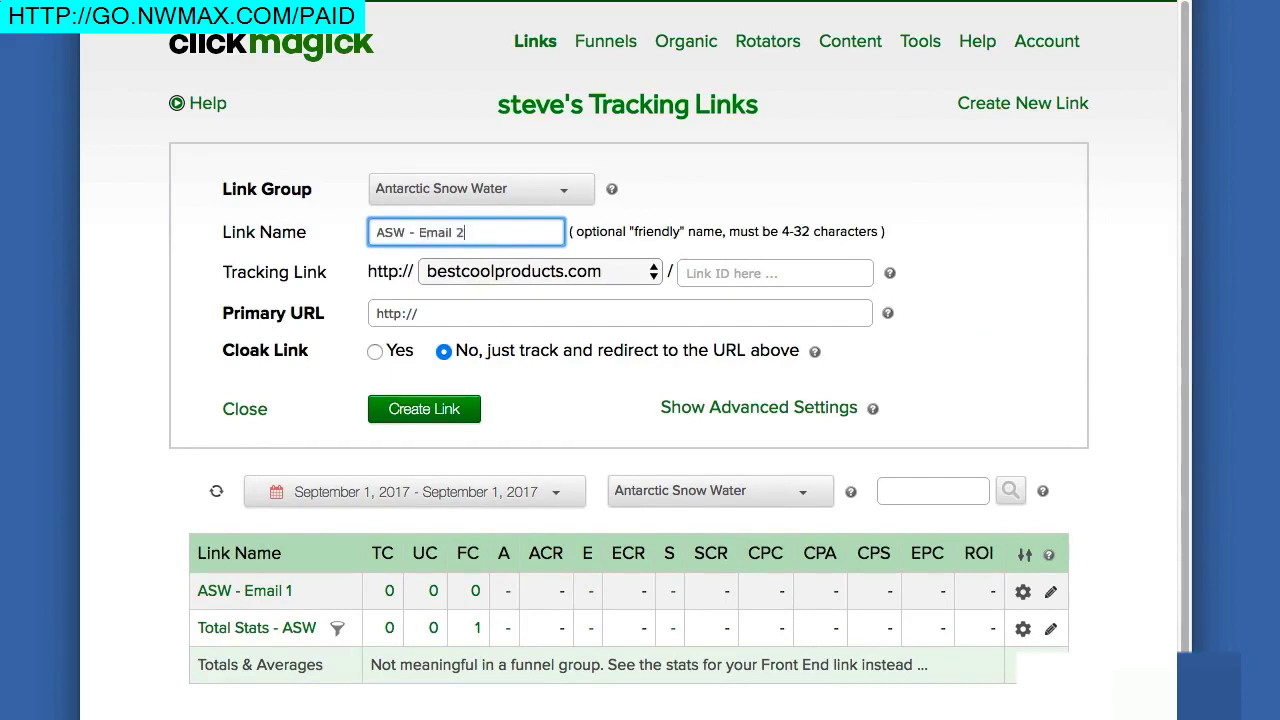
{"action": "left_click", "coordinate": [474, 313]}
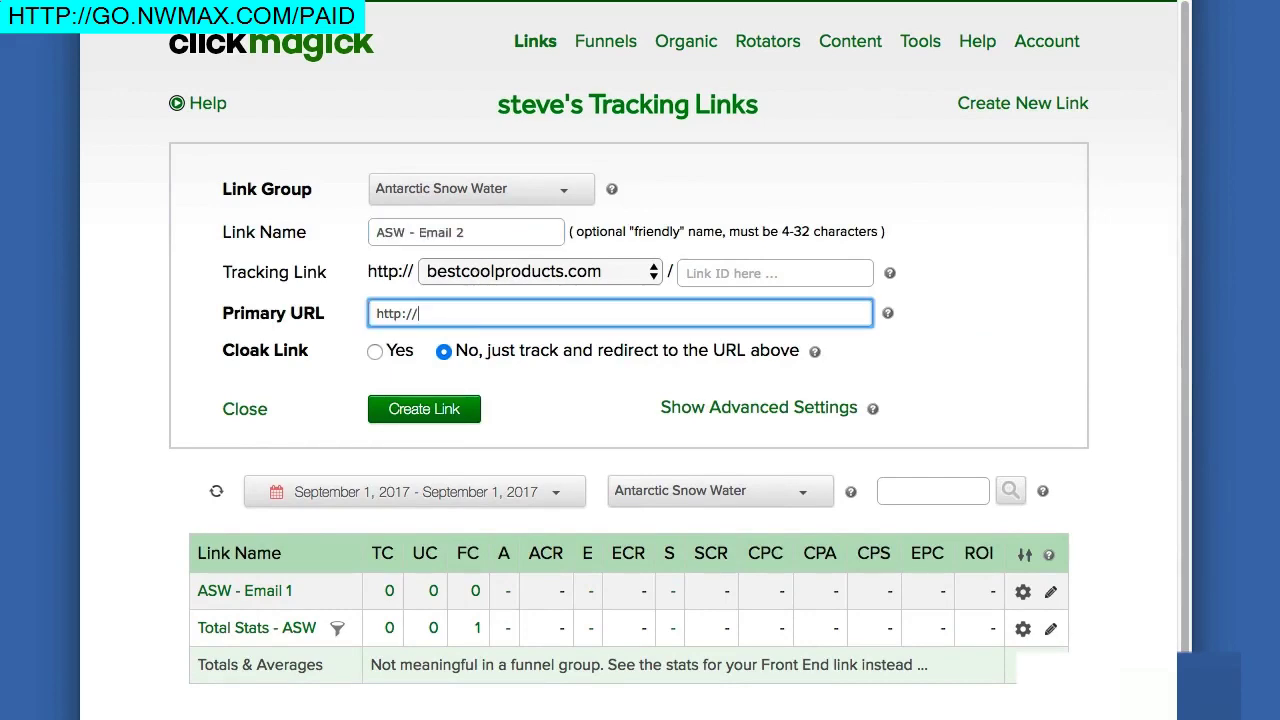
{"action": "type", "text": "antarcticsnowwater.com/salesvid"}
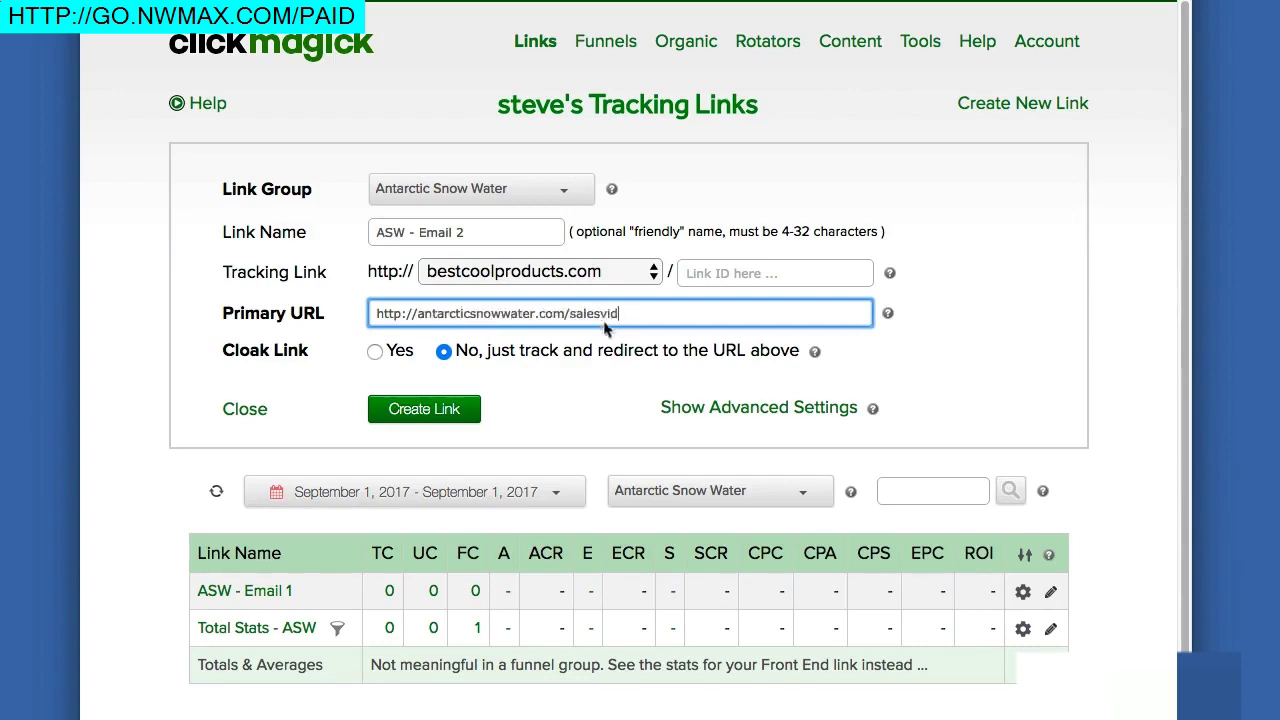
{"action": "left_click", "coordinate": [420, 408]}
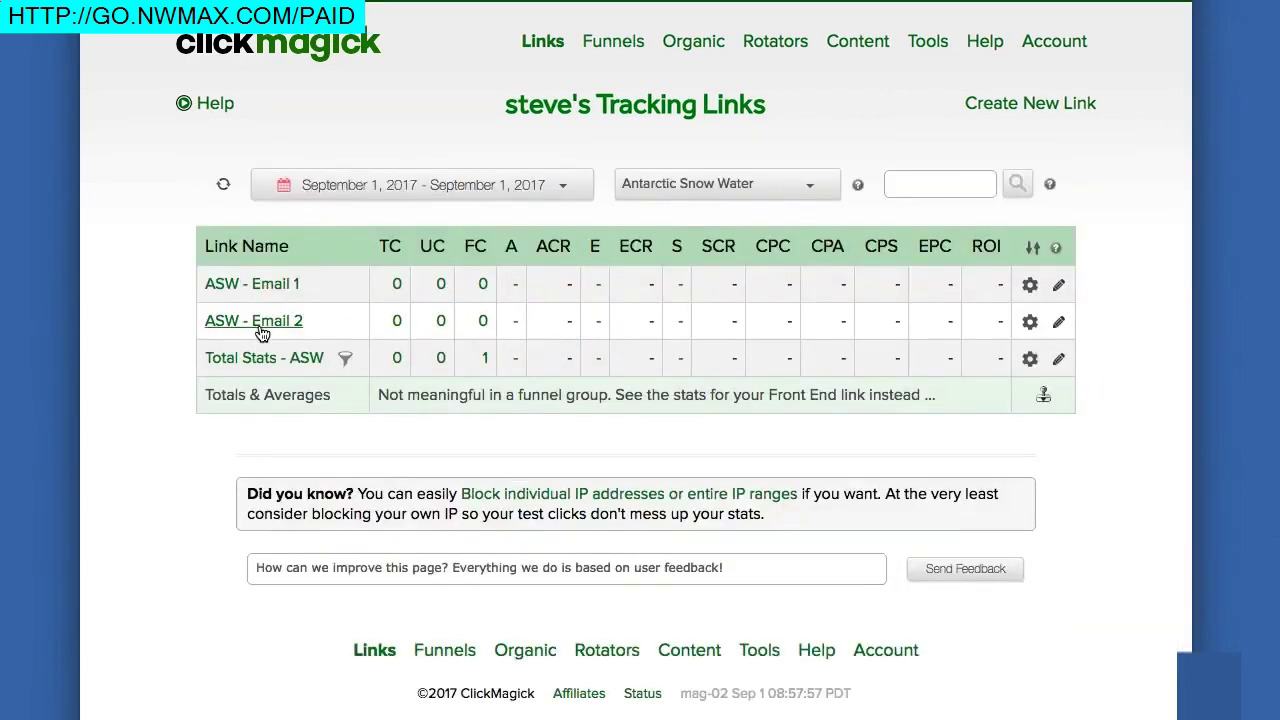
{"action": "left_click", "coordinate": [1058, 327]}
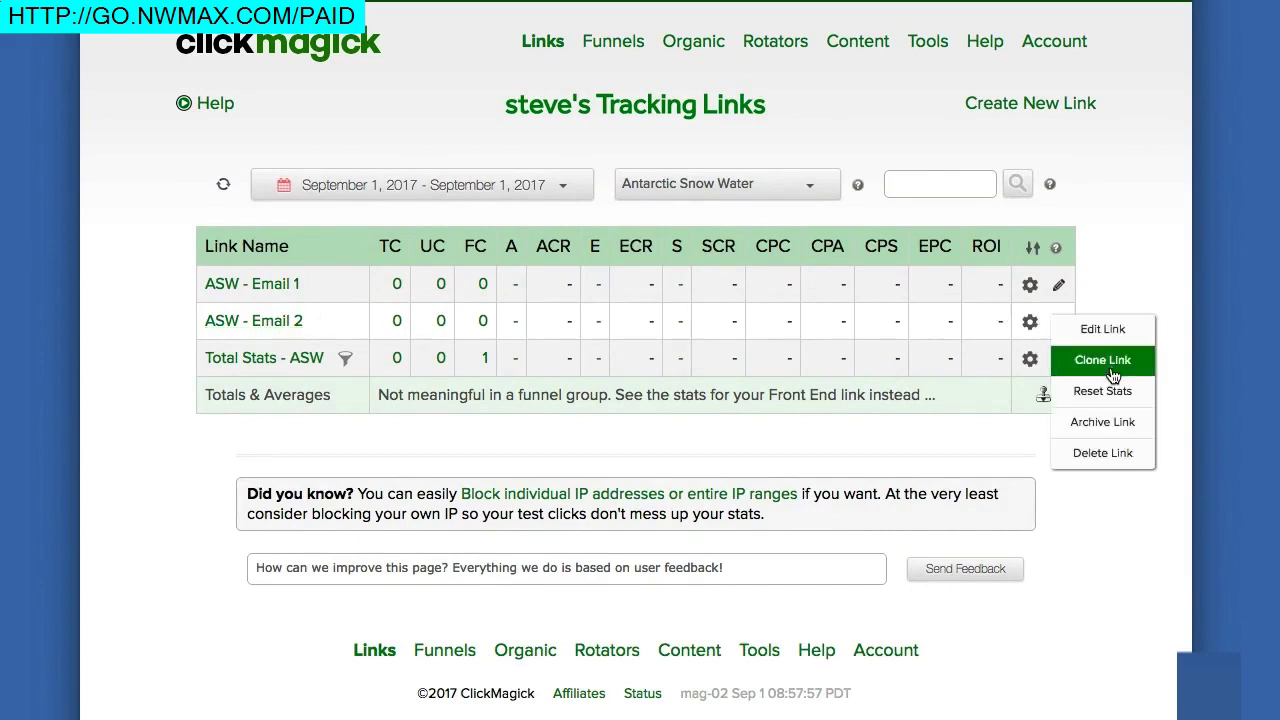
- Dismiss the link actions, glance at the funnel diagram, and return to the Antarctic Snow Water links list
{"action": "left_click", "coordinate": [1120, 280]}
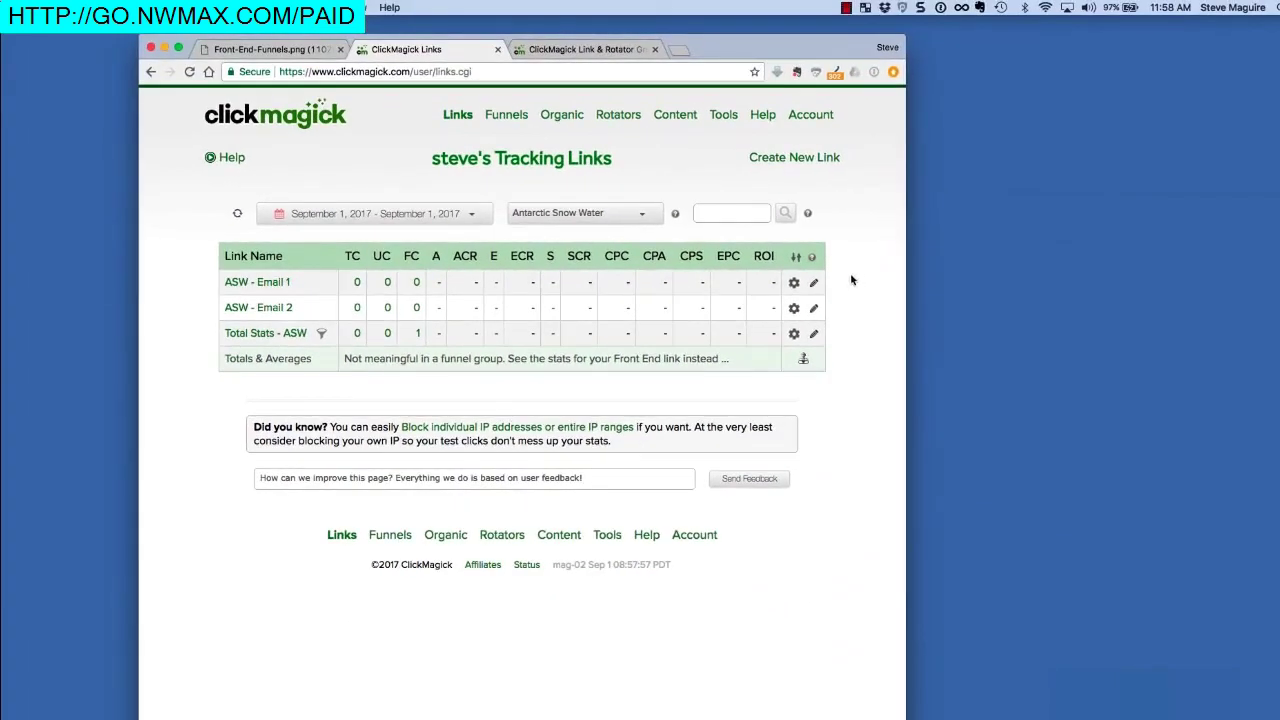
{"action": "left_click", "coordinate": [309, 55]}
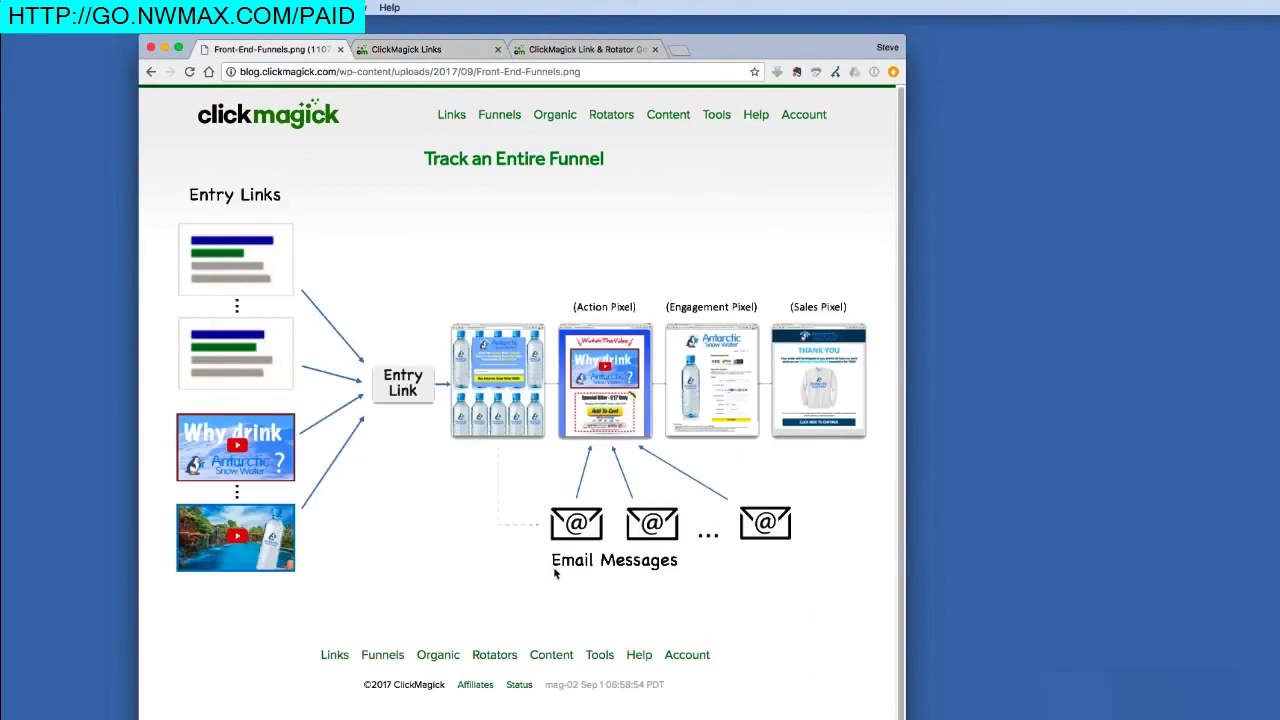
{"action": "left_click", "coordinate": [465, 52]}
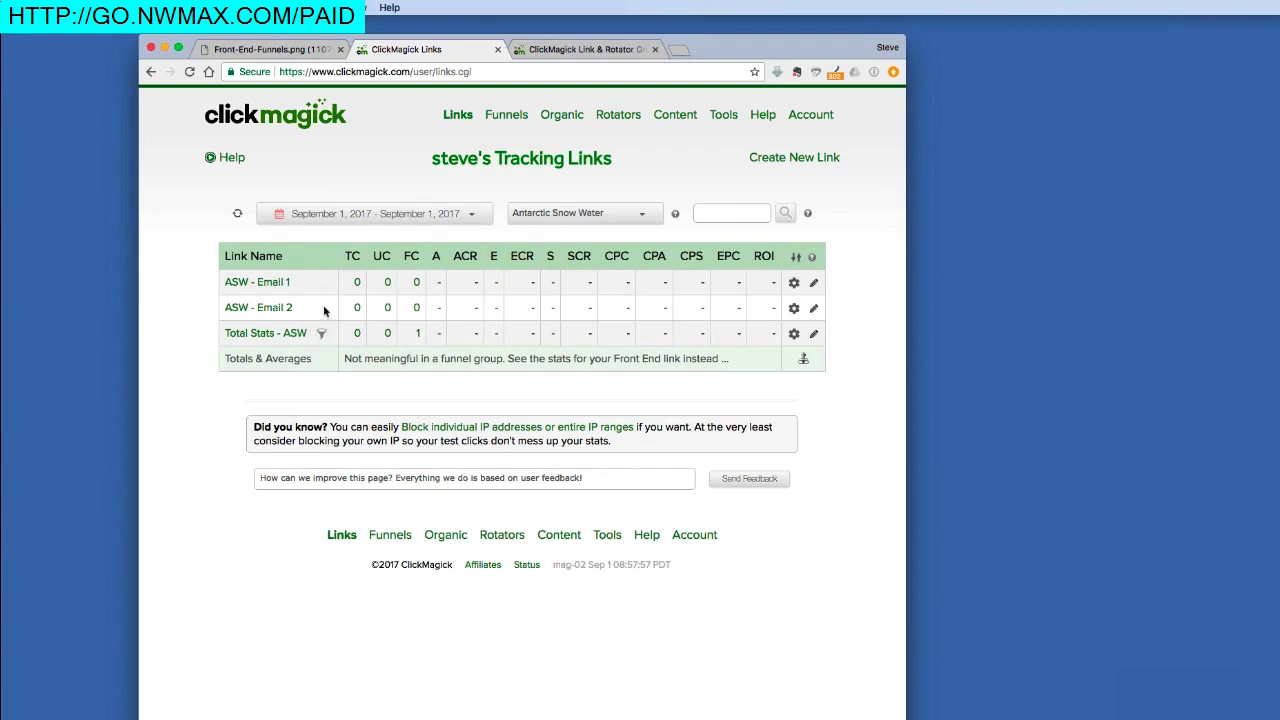
{"action": "left_click", "coordinate": [620, 212]}
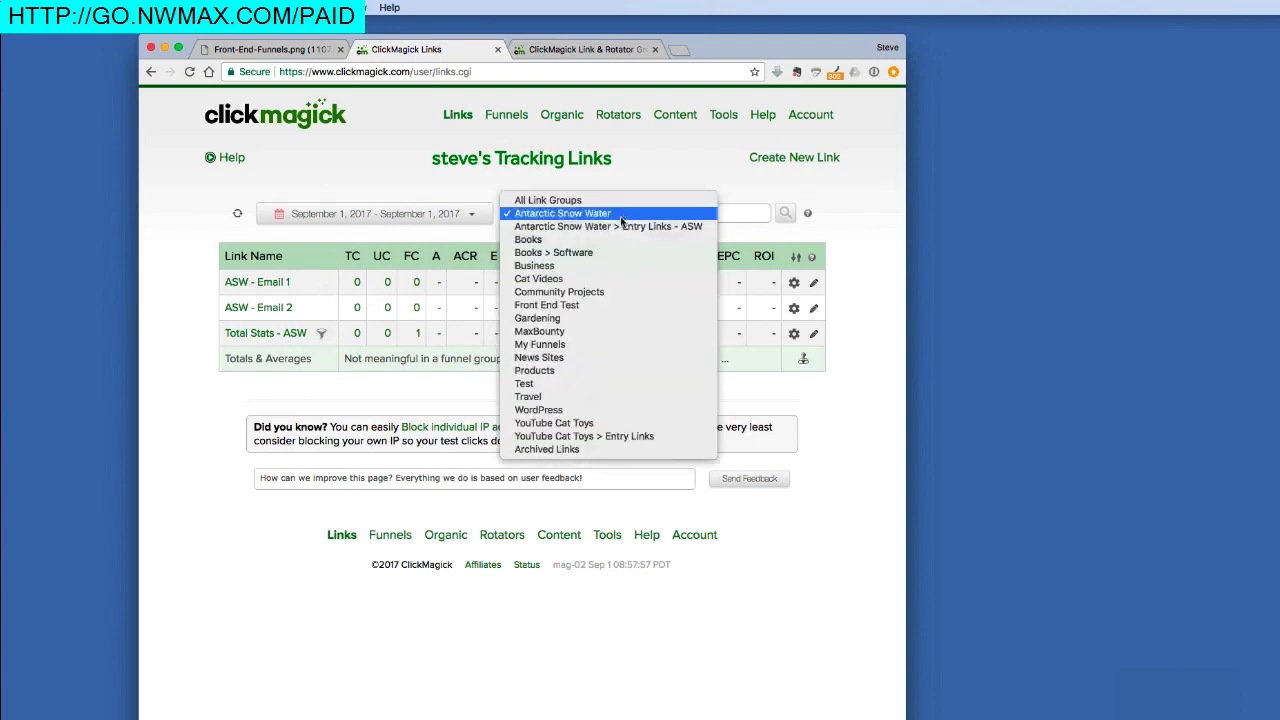
- Show the Entry Links - ASW group (Ad 1, Ad 2, Vid 1, Vid 2) and open Total Stats - Vid 2
{"action": "left_click", "coordinate": [618, 225]}
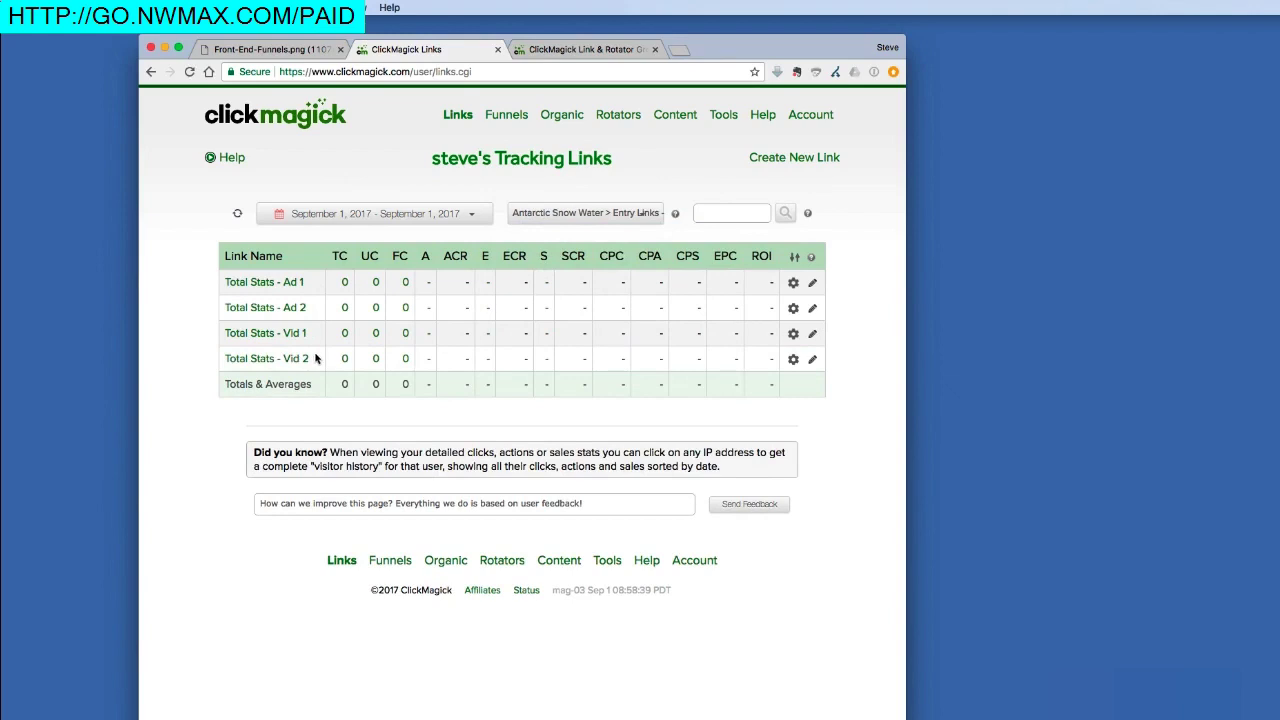
{"action": "left_click", "coordinate": [280, 50]}
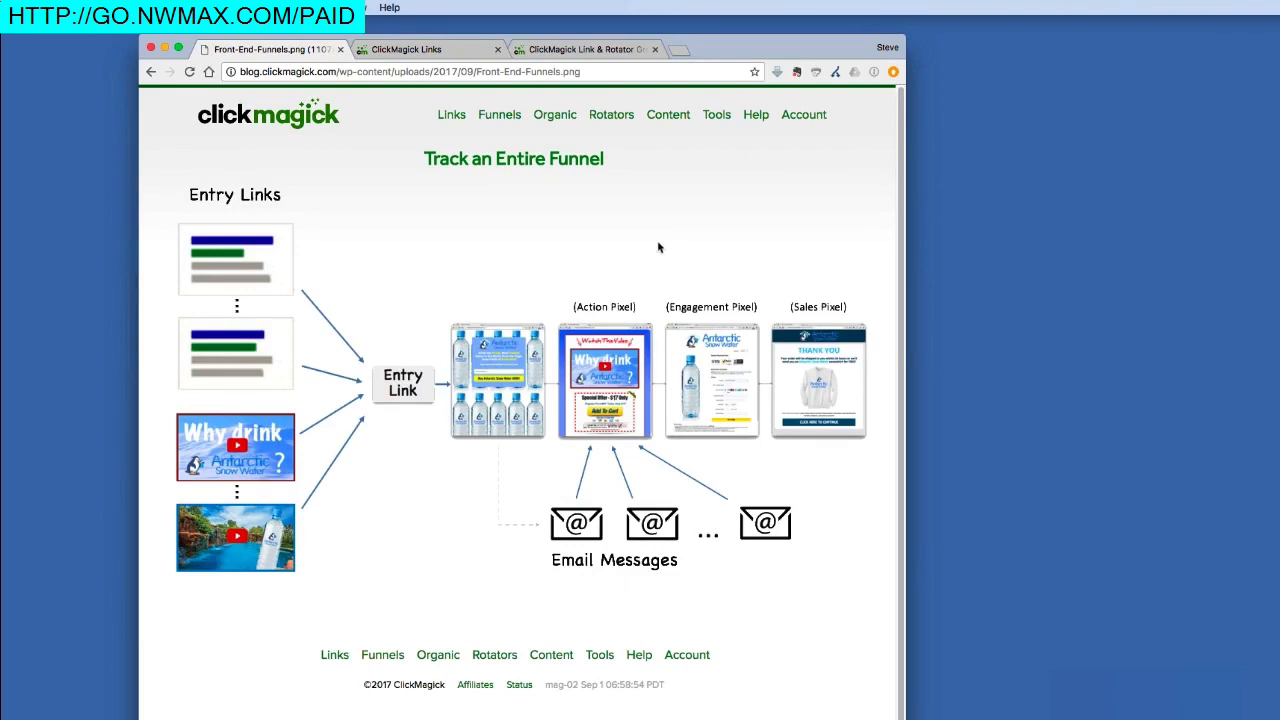
{"action": "left_click", "coordinate": [452, 53]}
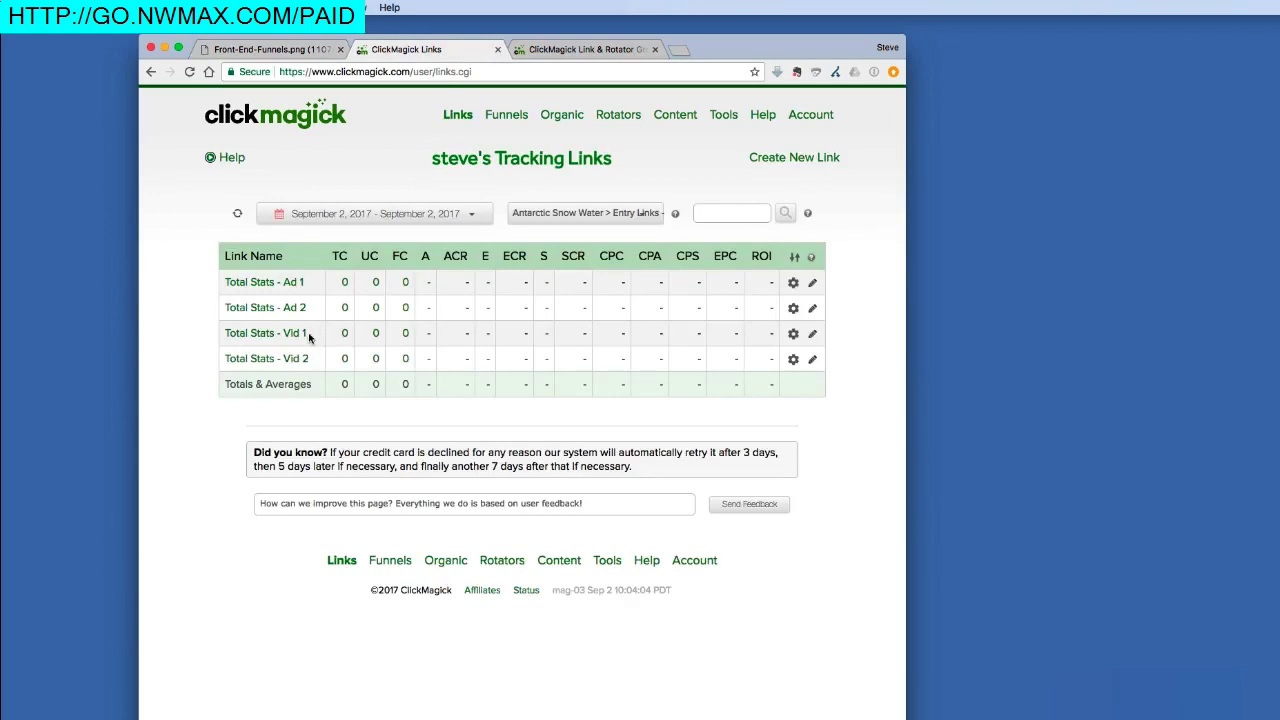
{"action": "left_click", "coordinate": [263, 362]}
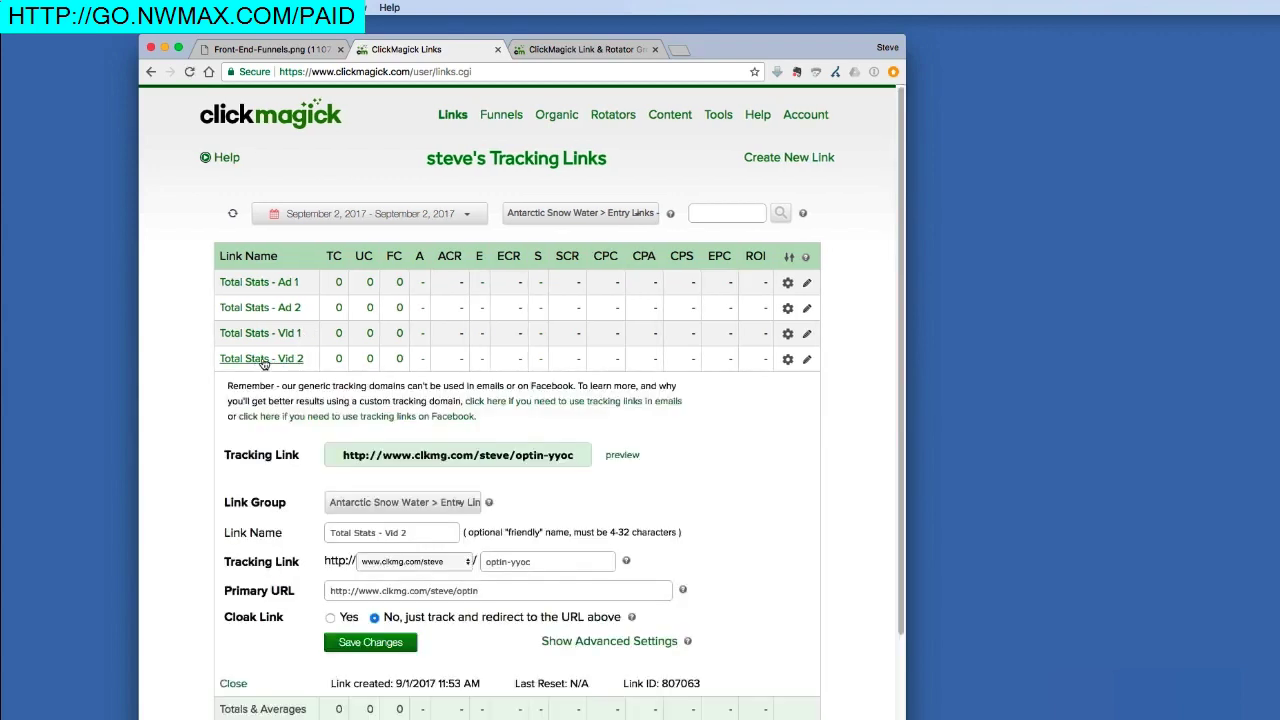
- Copy the Total Stats - Vid 2 tracking link and open a new blank browser tab
{"action": "left_click", "coordinate": [453, 458]}
{"action": "right_click", "coordinate": [455, 456]}
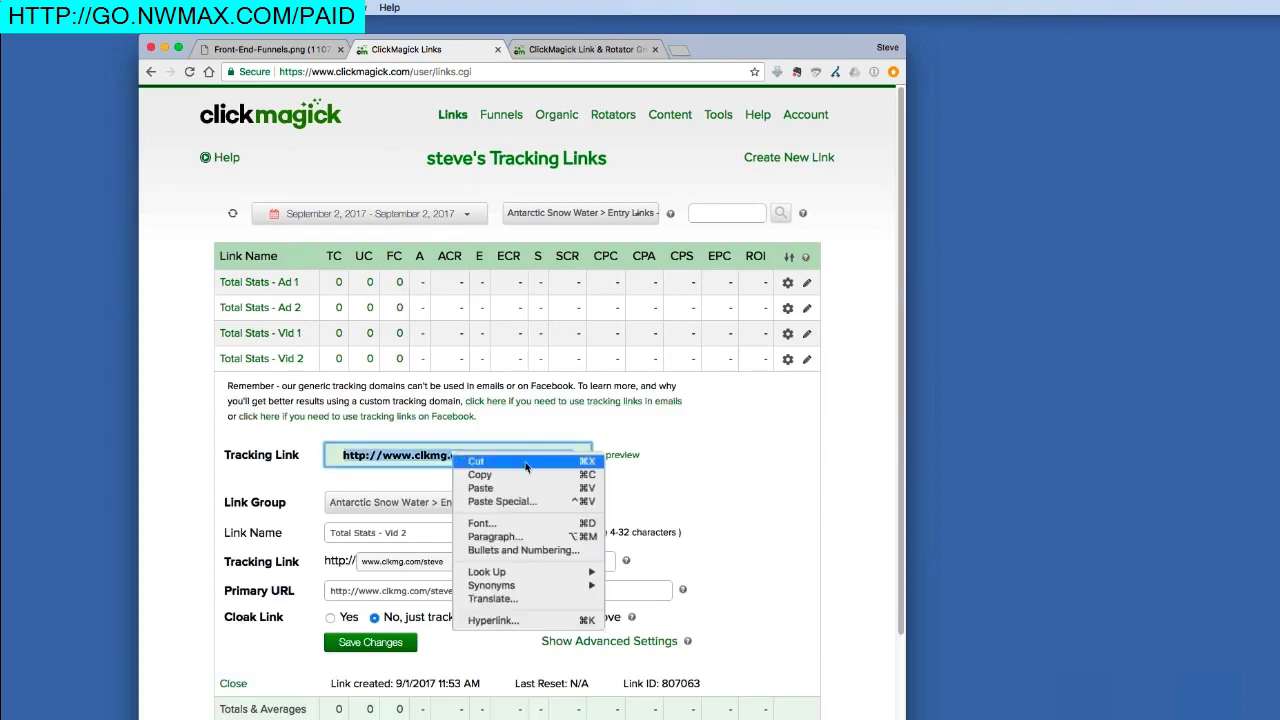
{"action": "left_click", "coordinate": [488, 474]}
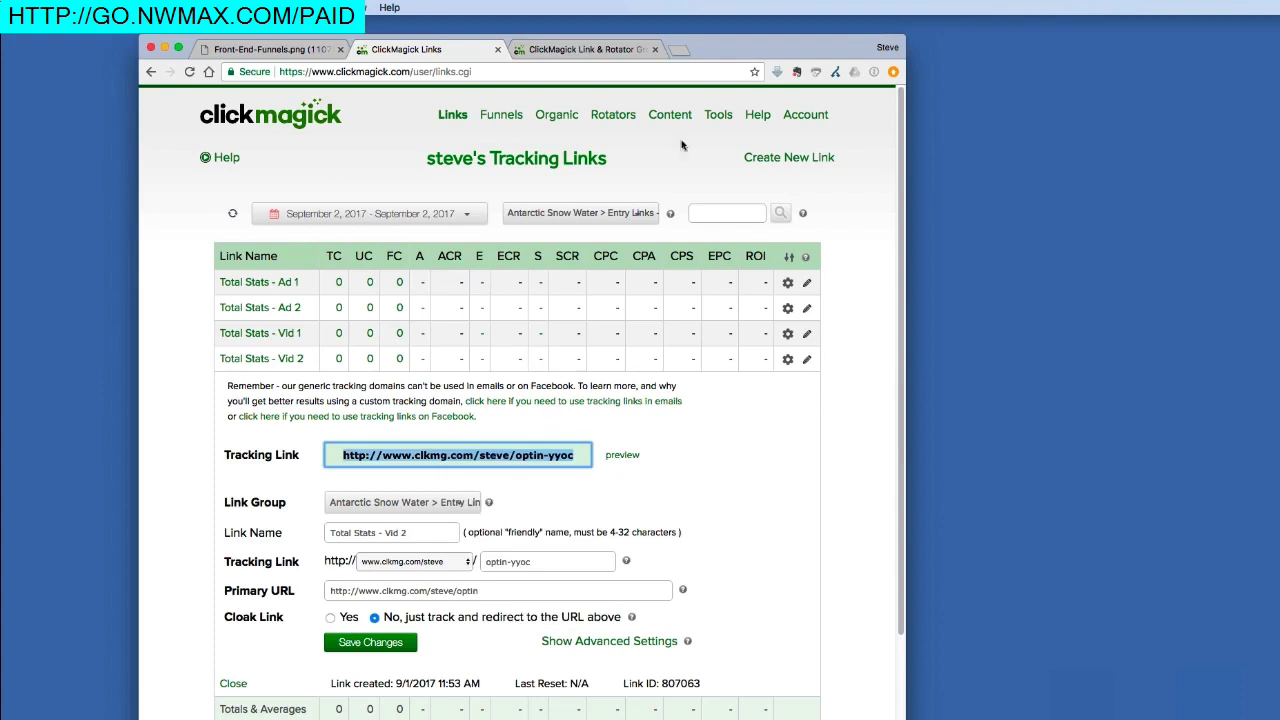
{"action": "left_click", "coordinate": [682, 49]}
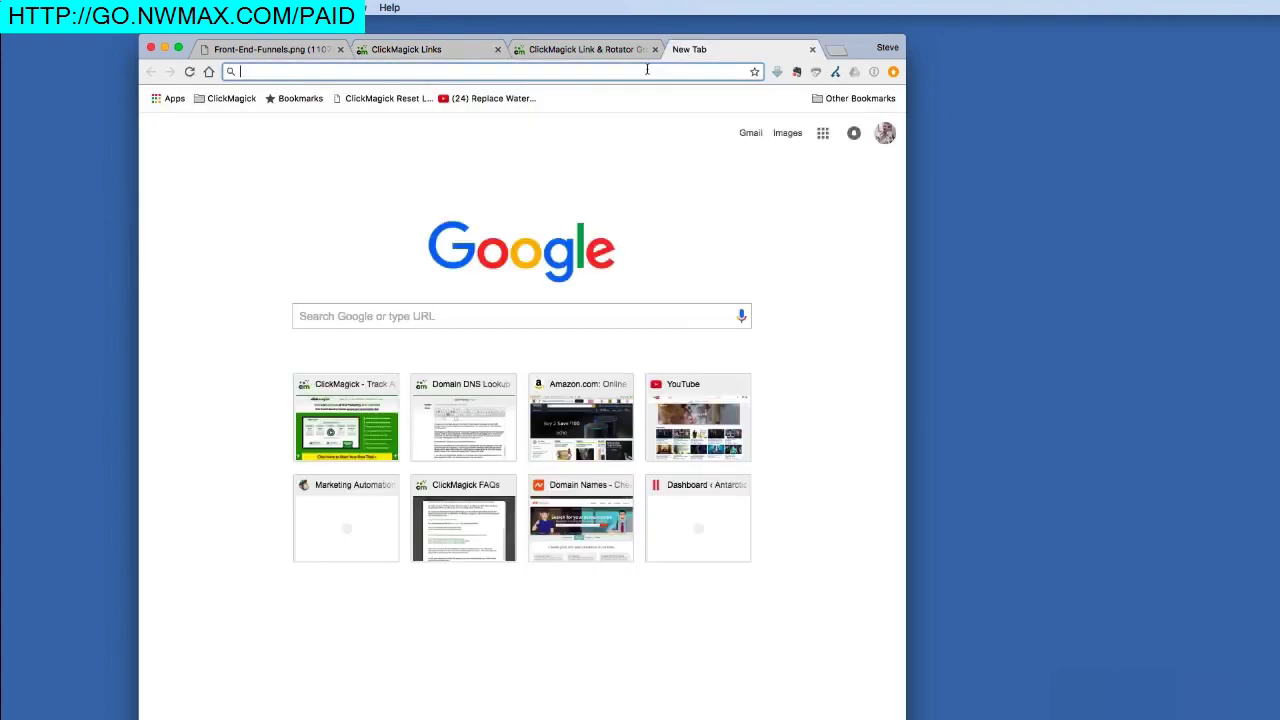
- Load the copied Vid 2 tracking link and submit a test email address on the opt-in page
{"action": "right_click", "coordinate": [647, 70]}
{"action": "left_click", "coordinate": [673, 102]}
{"action": "key", "text": "Return"}
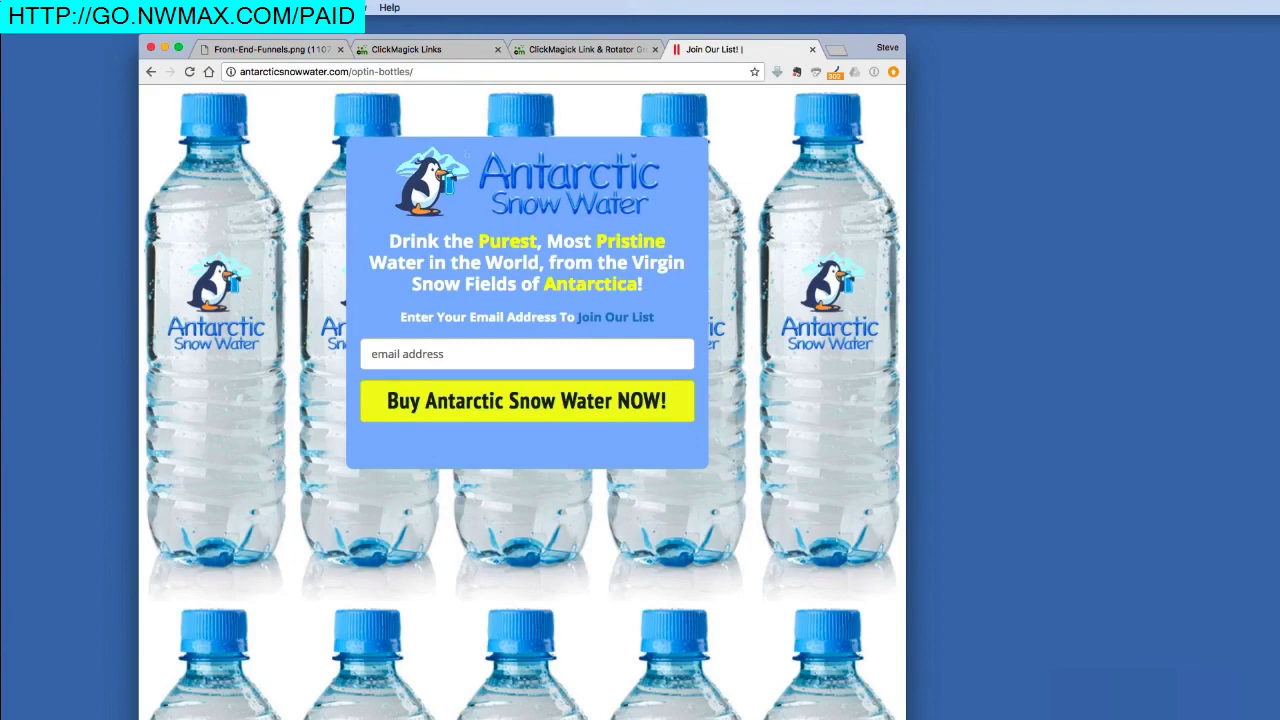
{"action": "left_click", "coordinate": [427, 350]}
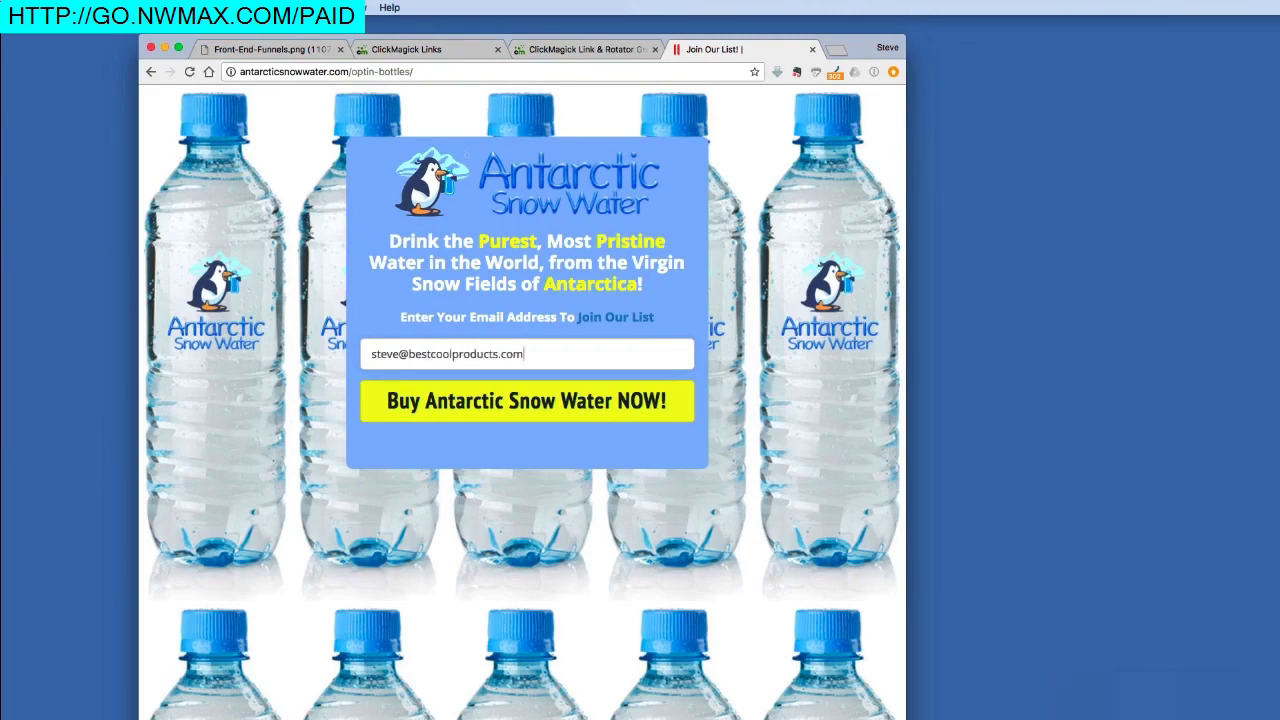
{"action": "left_click", "coordinate": [458, 398]}
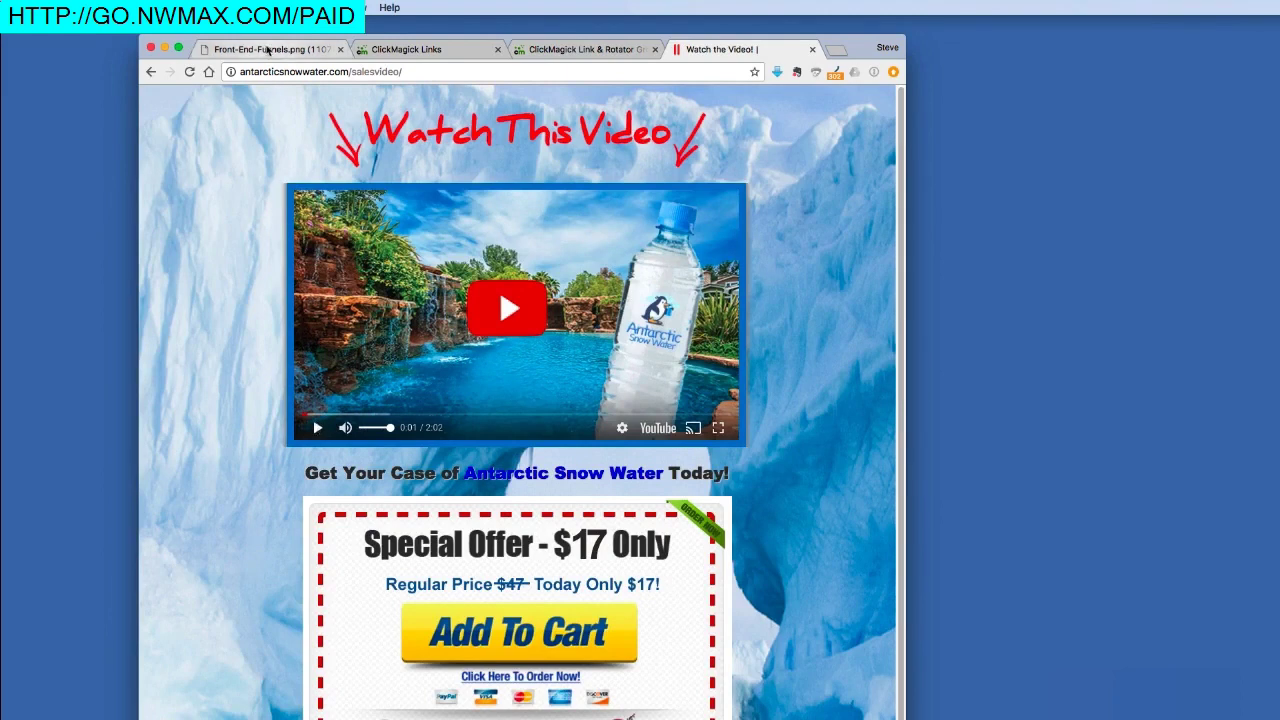
- Add the $17 Antarctic Snow Water offer to the cart and pay, reaching the thank-you page
{"action": "left_click", "coordinate": [268, 50]}
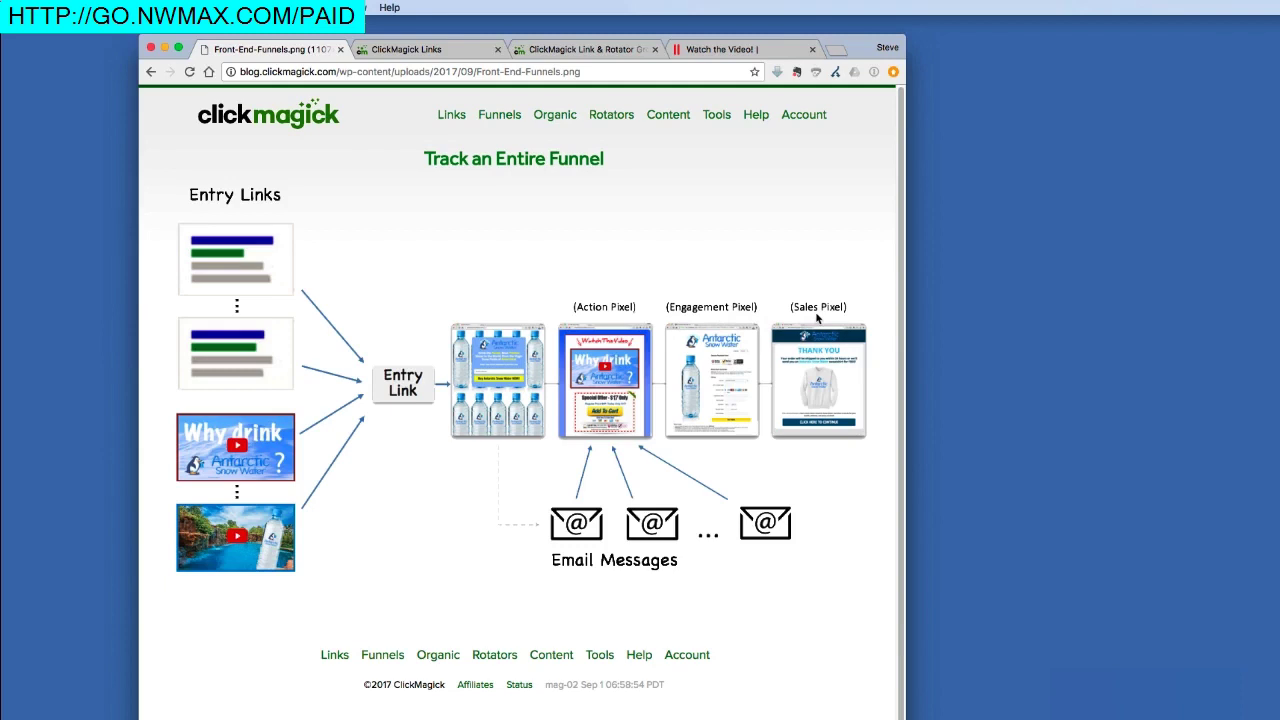
{"action": "left_click", "coordinate": [722, 49]}
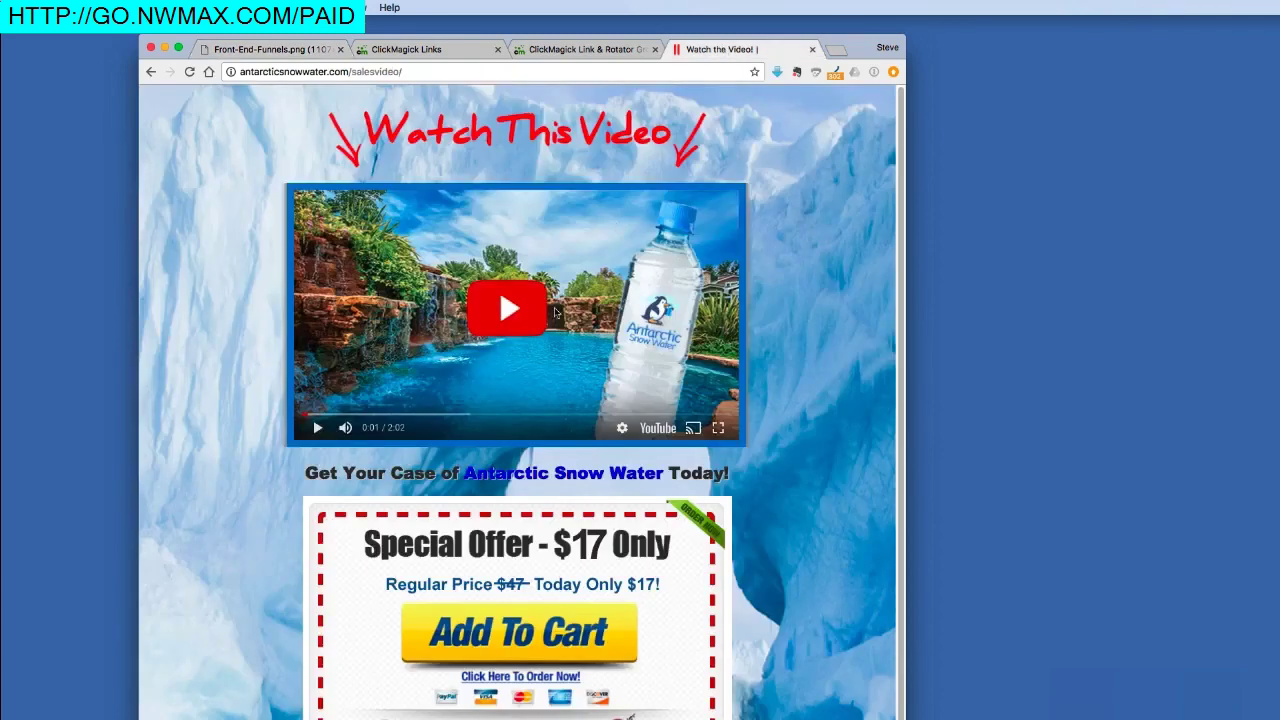
{"action": "left_click", "coordinate": [541, 631]}
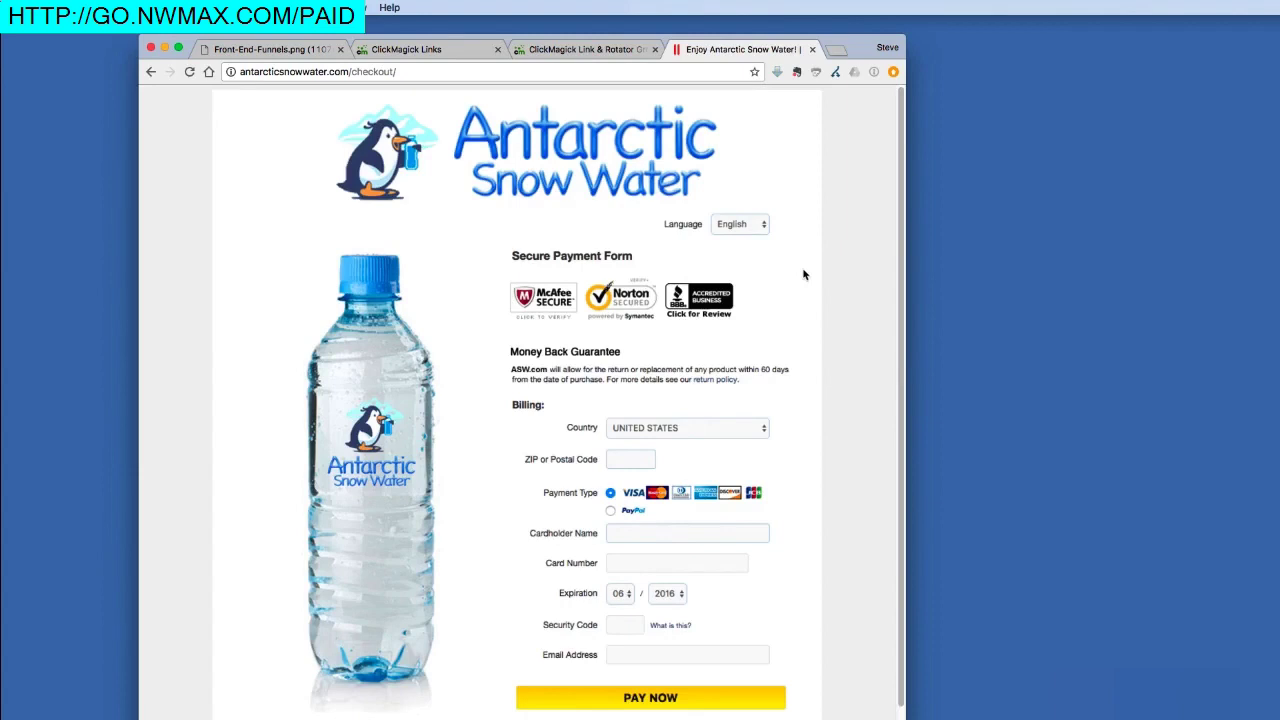
{"action": "left_click", "coordinate": [657, 698]}
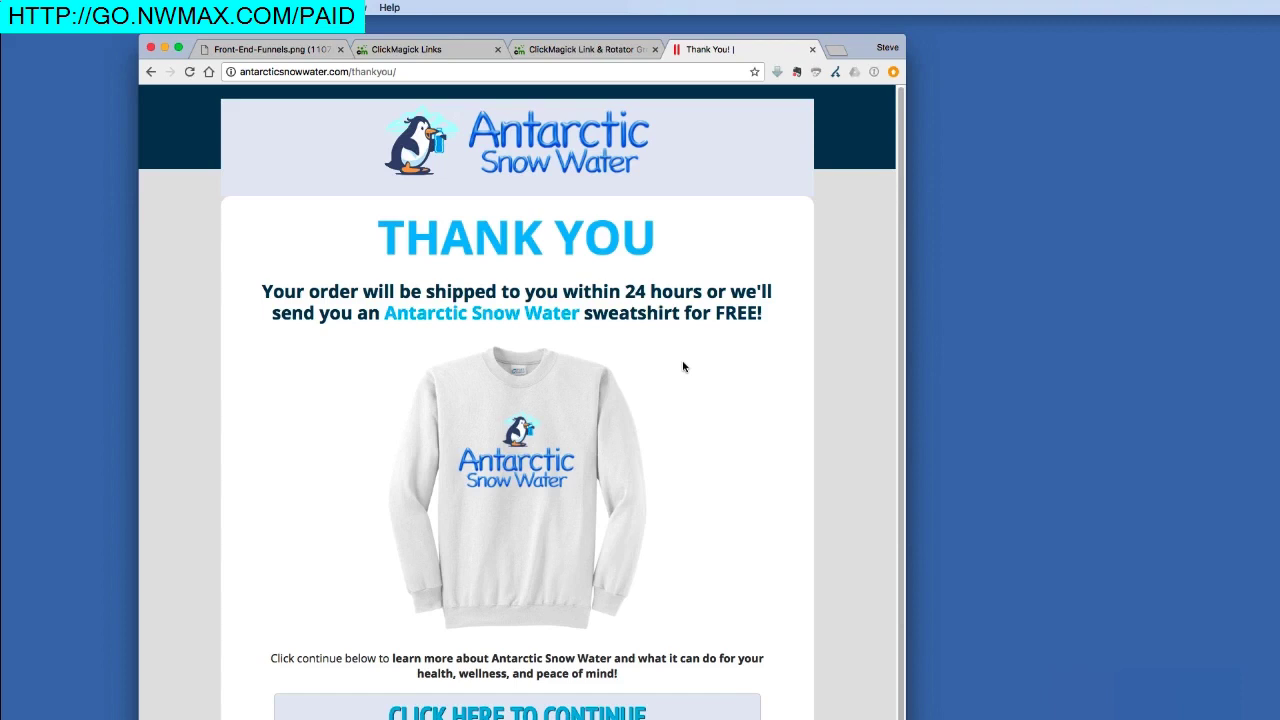
{"action": "left_click", "coordinate": [463, 49]}
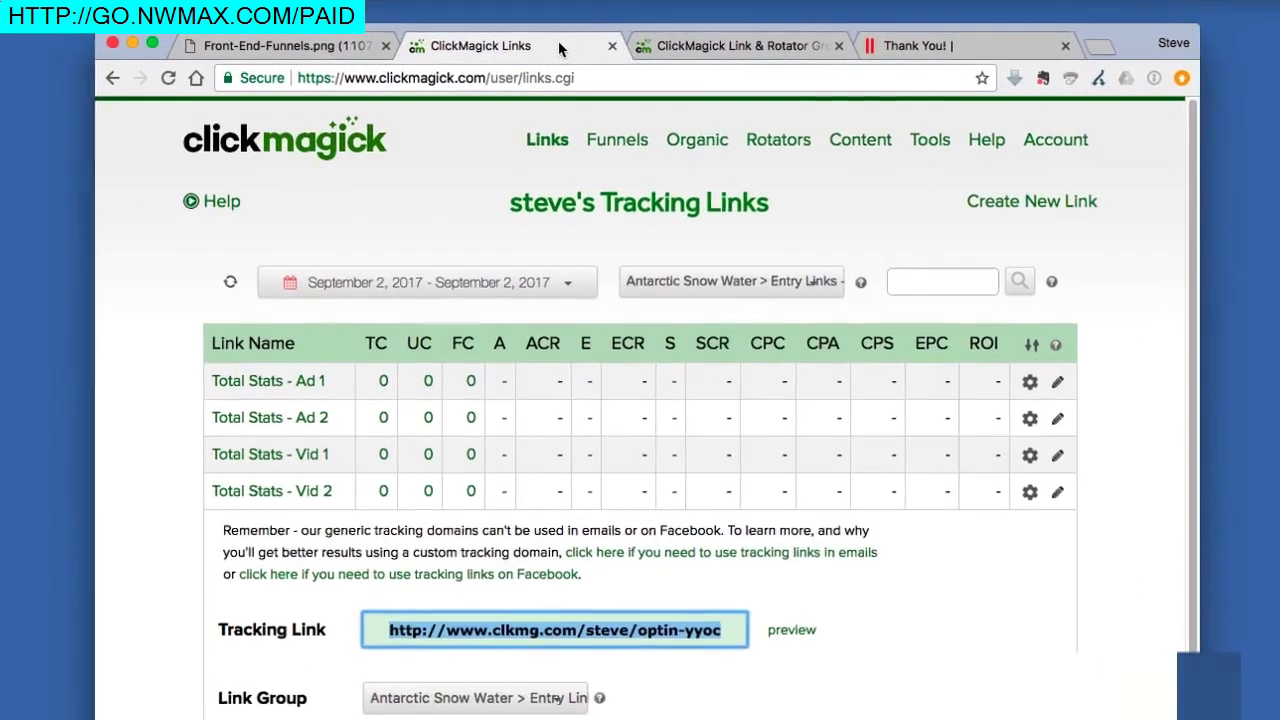
- Close the Vid 2 details to see its 1 click, 1 sale and 17.00 EPC
{"action": "left_click", "coordinate": [232, 215]}
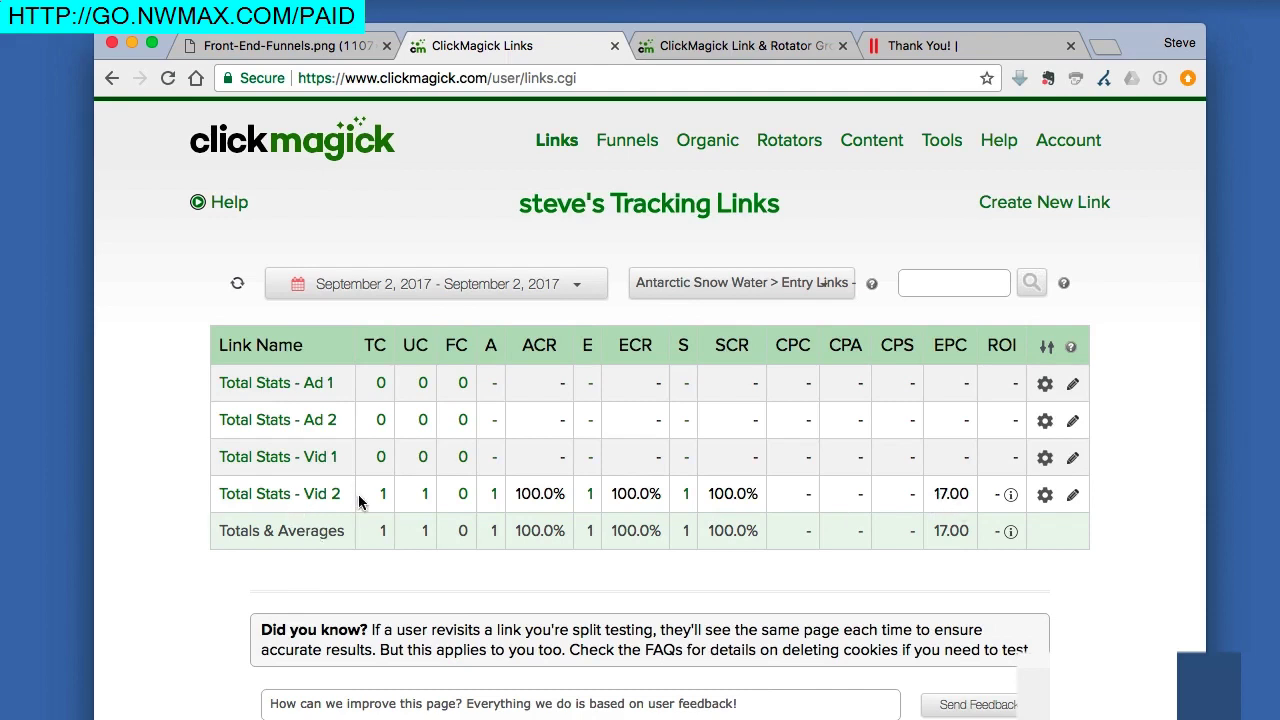
{"action": "left_click", "coordinate": [672, 281]}
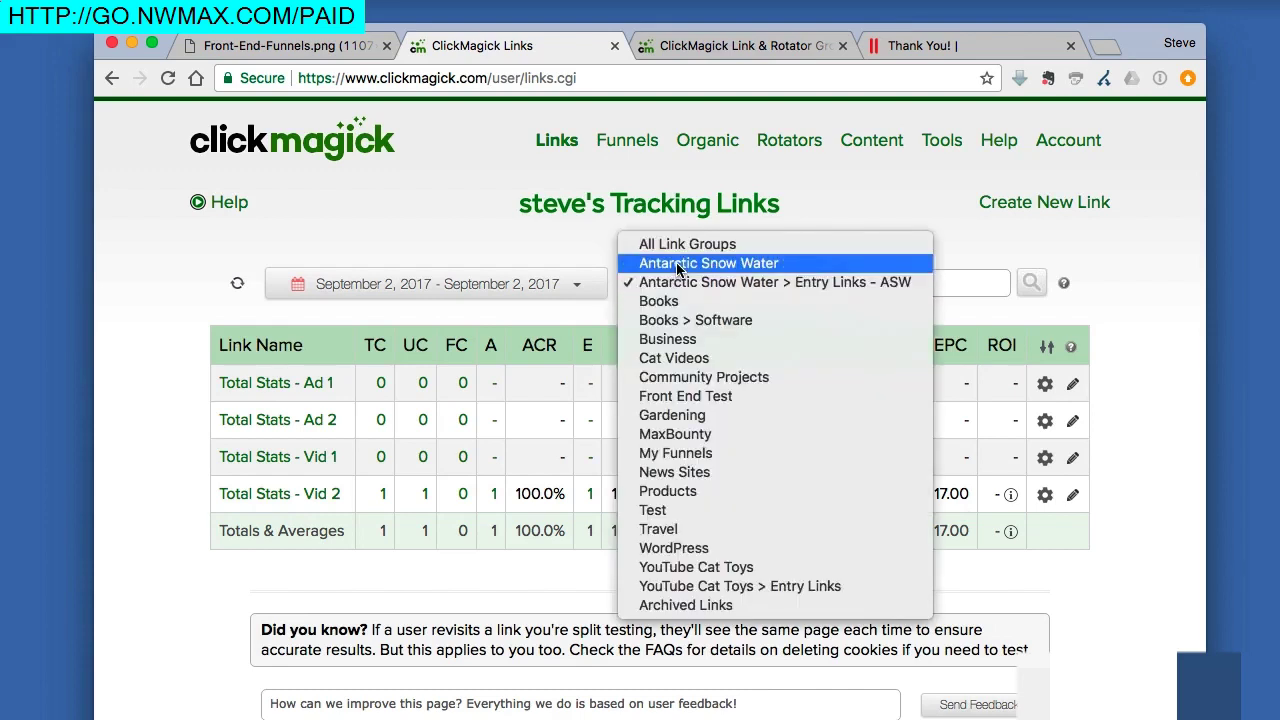
- Check the Antarctic Snow Water group's 17.00 EPC, return to Entry Links - ASW, and view the funnel diagram
{"action": "left_click", "coordinate": [677, 264]}
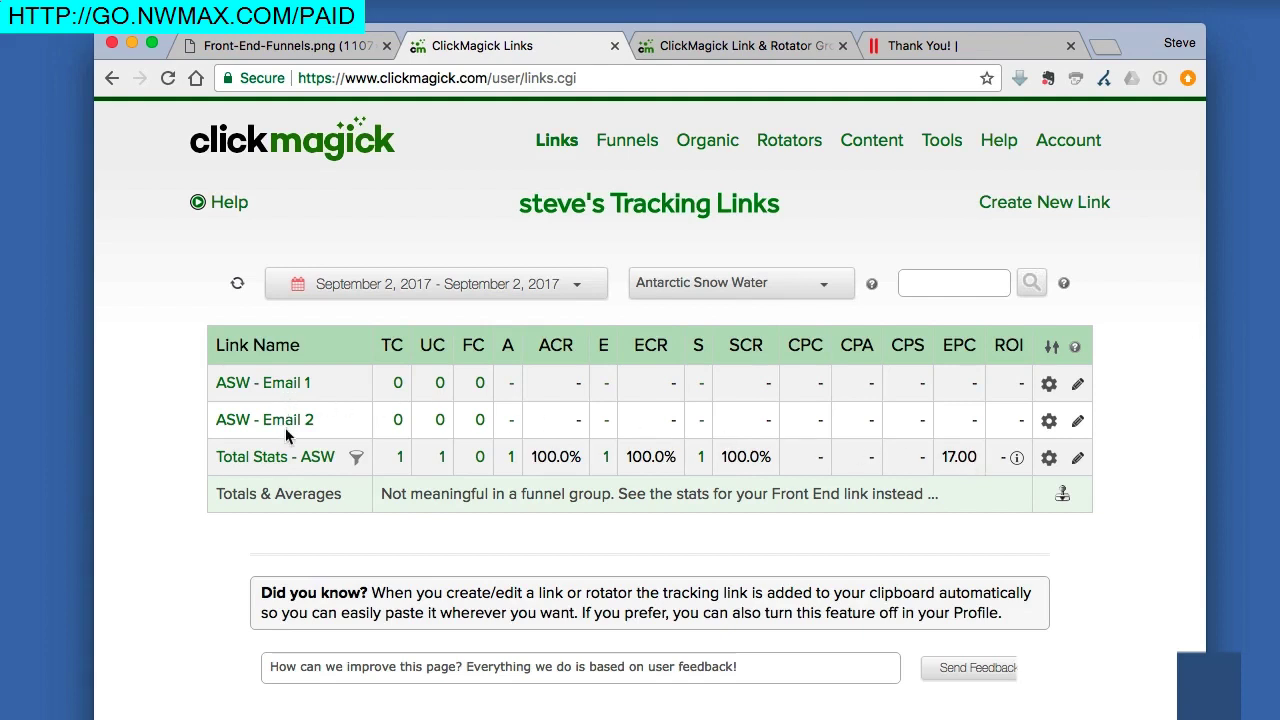
{"action": "left_click", "coordinate": [735, 285]}
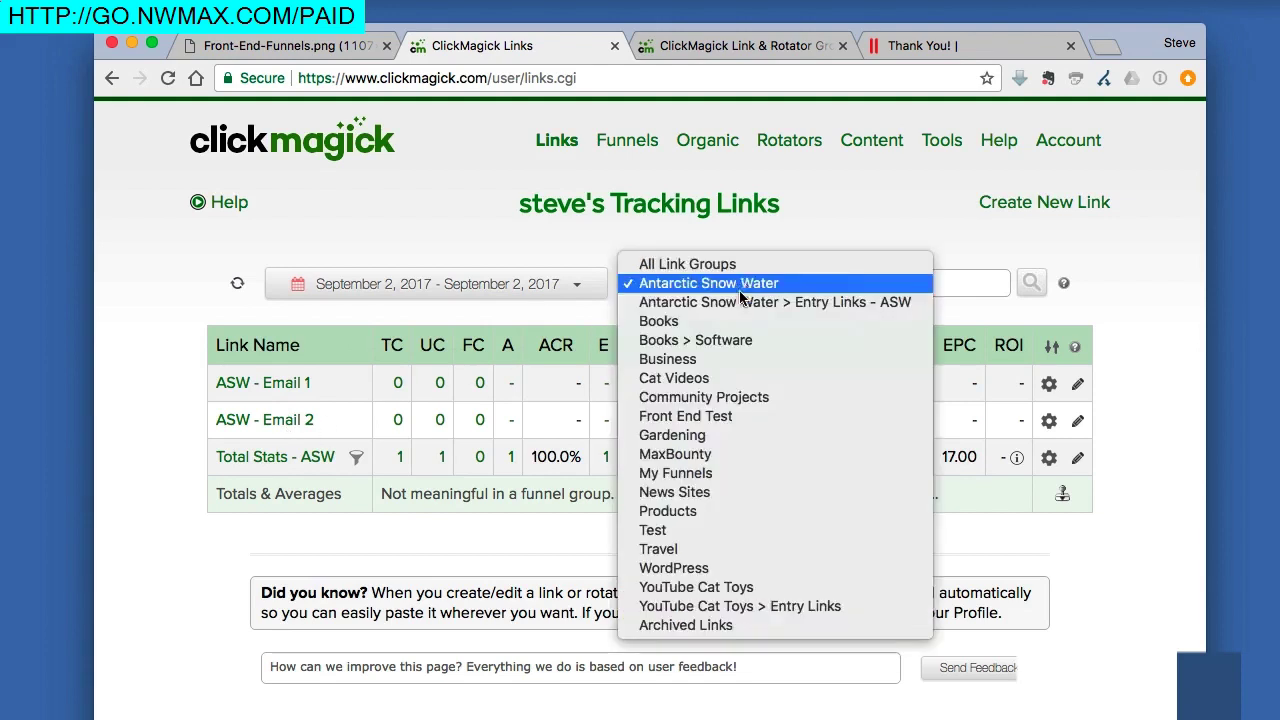
{"action": "left_click", "coordinate": [741, 302]}
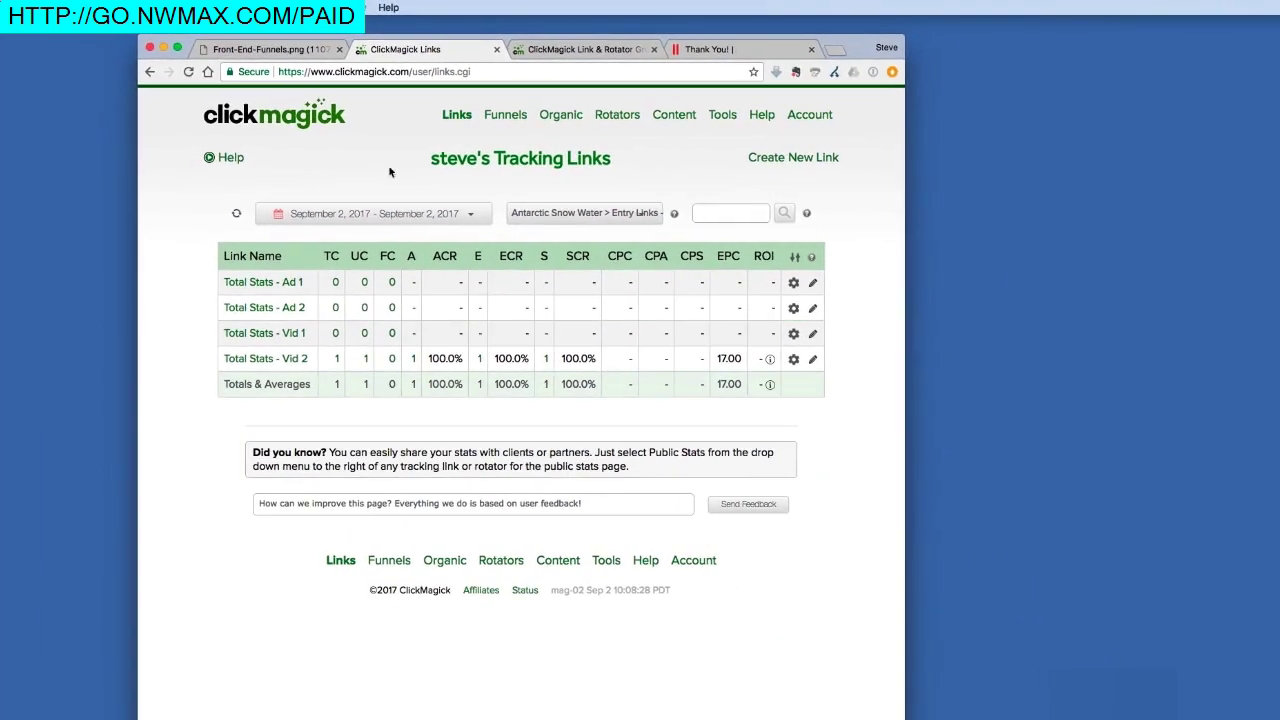
{"action": "left_click", "coordinate": [272, 50]}
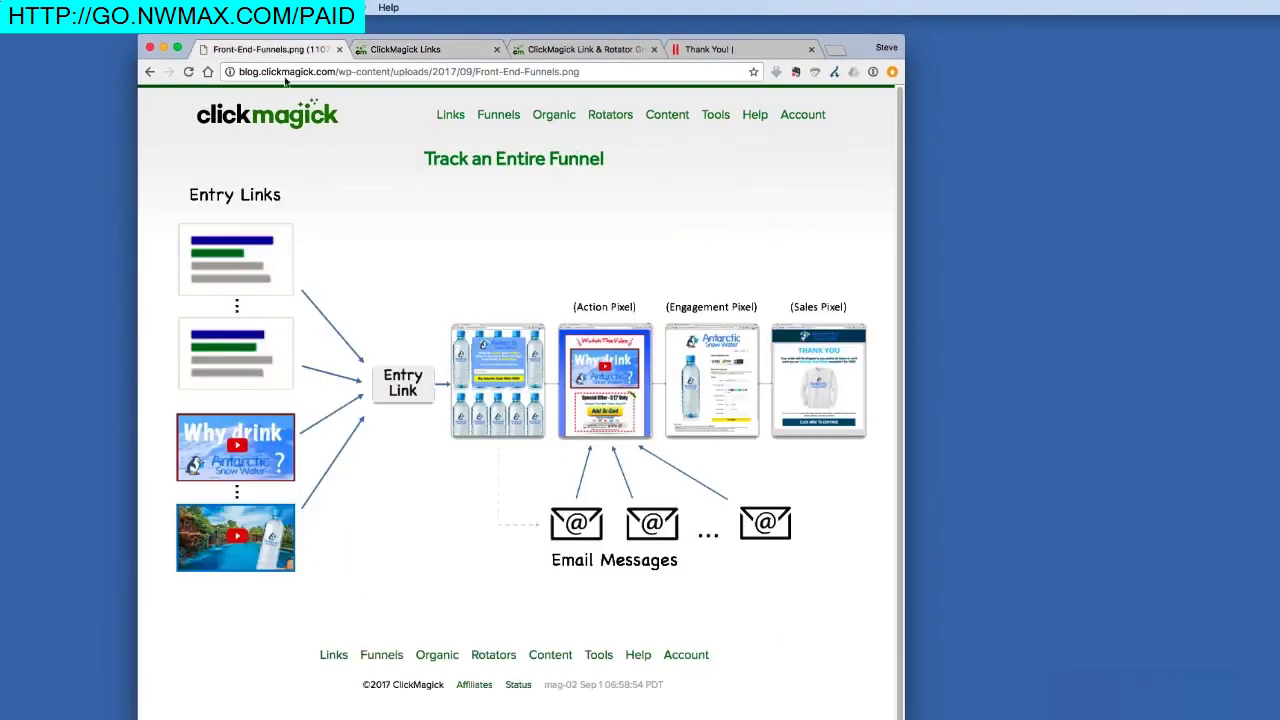